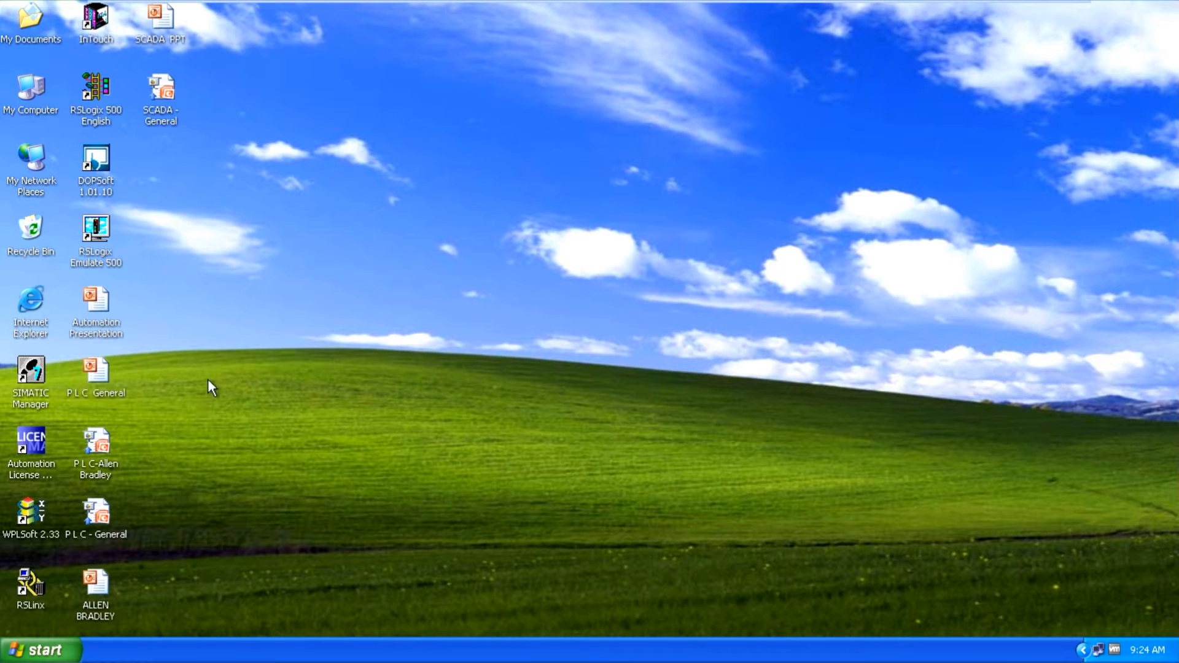
- Launch SIMATIC Manager from the Windows XP desktop so the New Project wizard appears
double_click(39, 377)
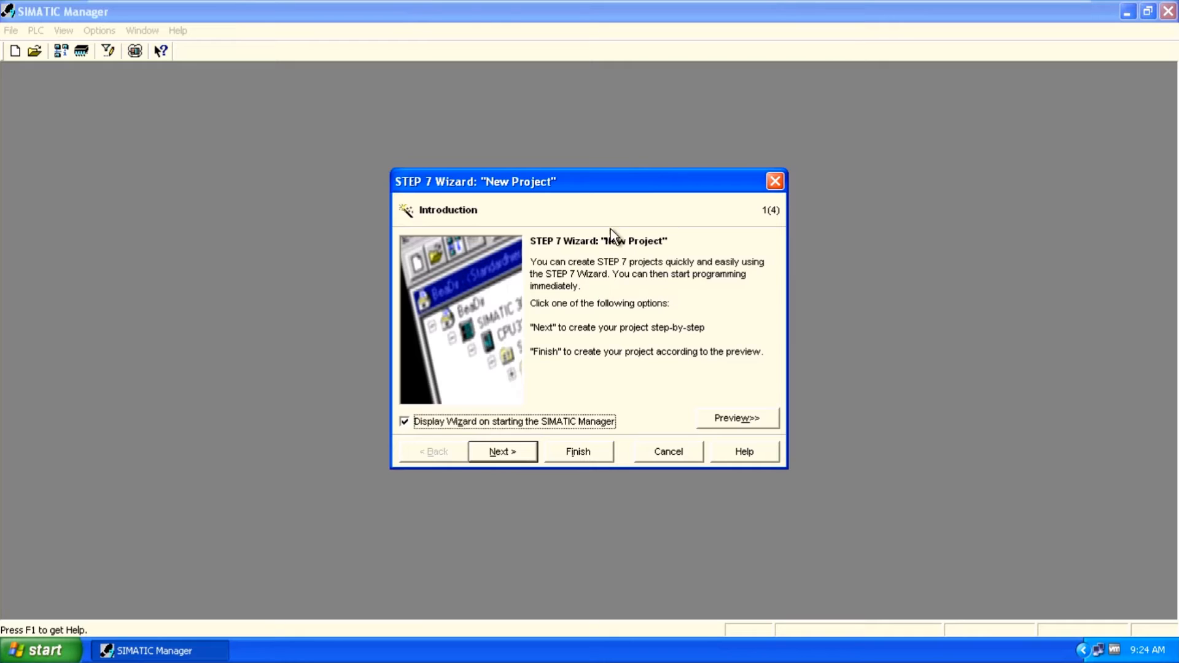
- Close the New Project wizard and the wizard-created S7_Pro1 project
click(774, 183)
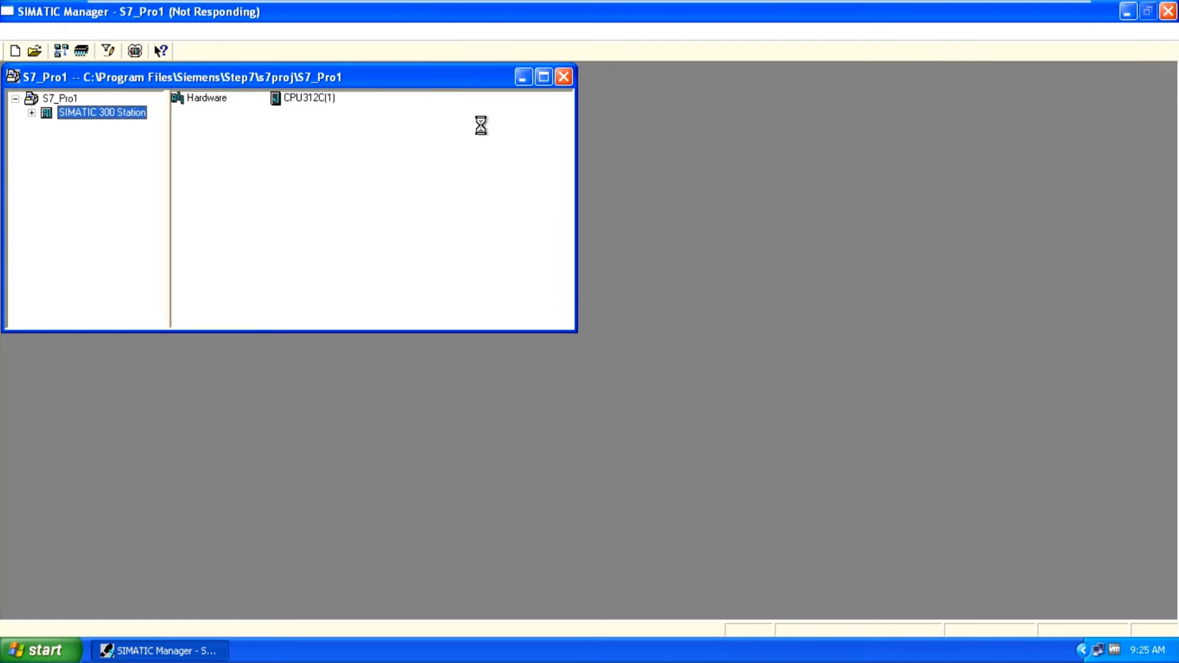
drag(430, 73, 477, 103)
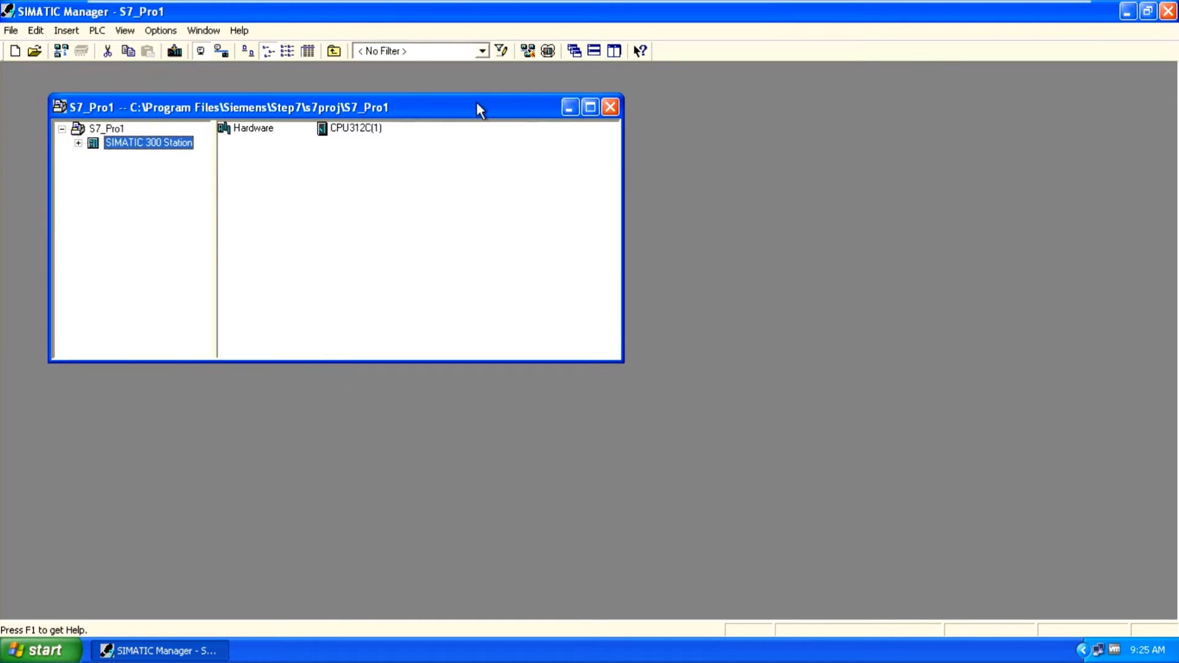
click(609, 108)
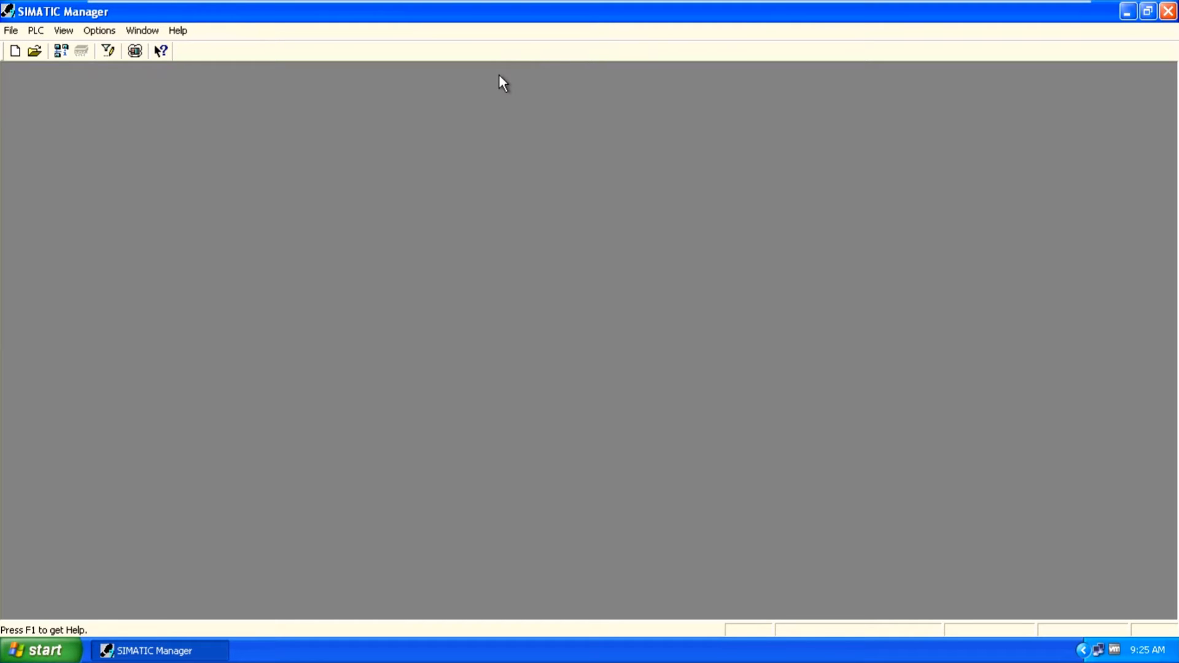
- Leave VMware full-screen view and restore SIMATIC Manager to a smaller window
mouse_move(629, 1)
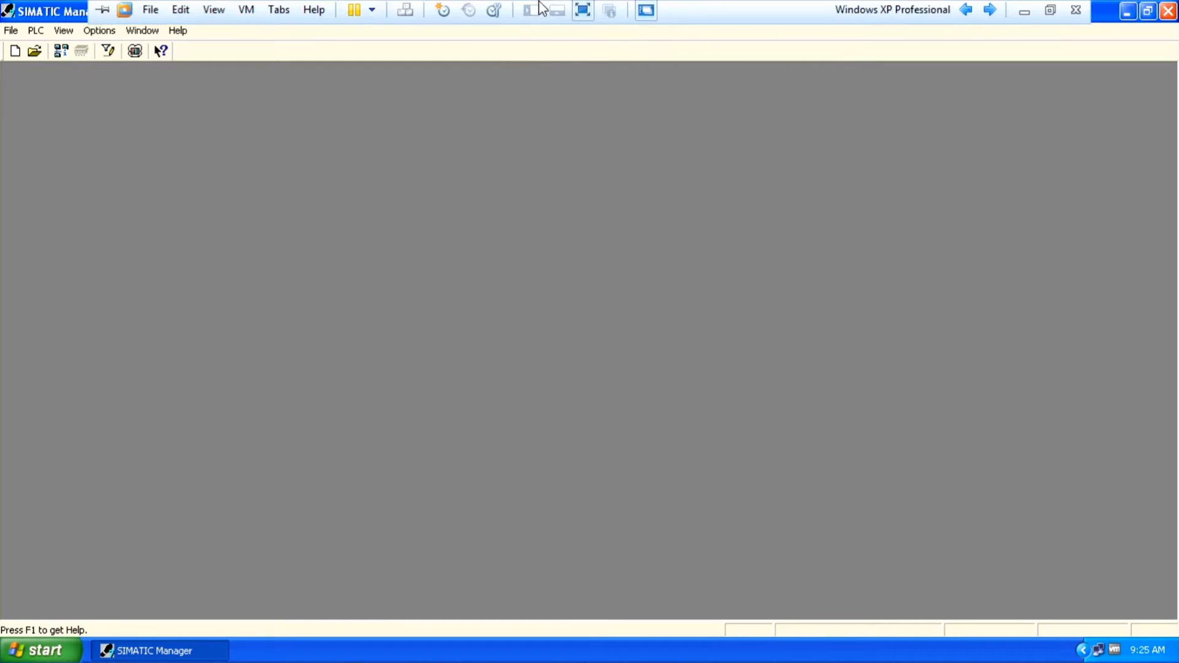
click(592, 24)
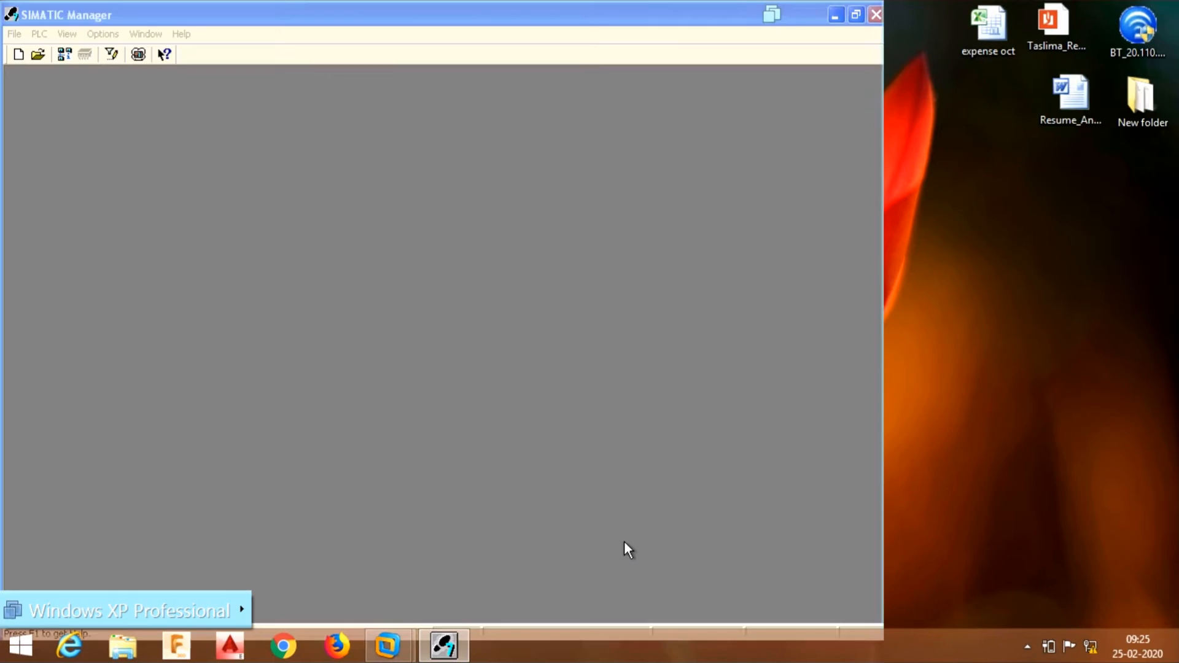
click(853, 15)
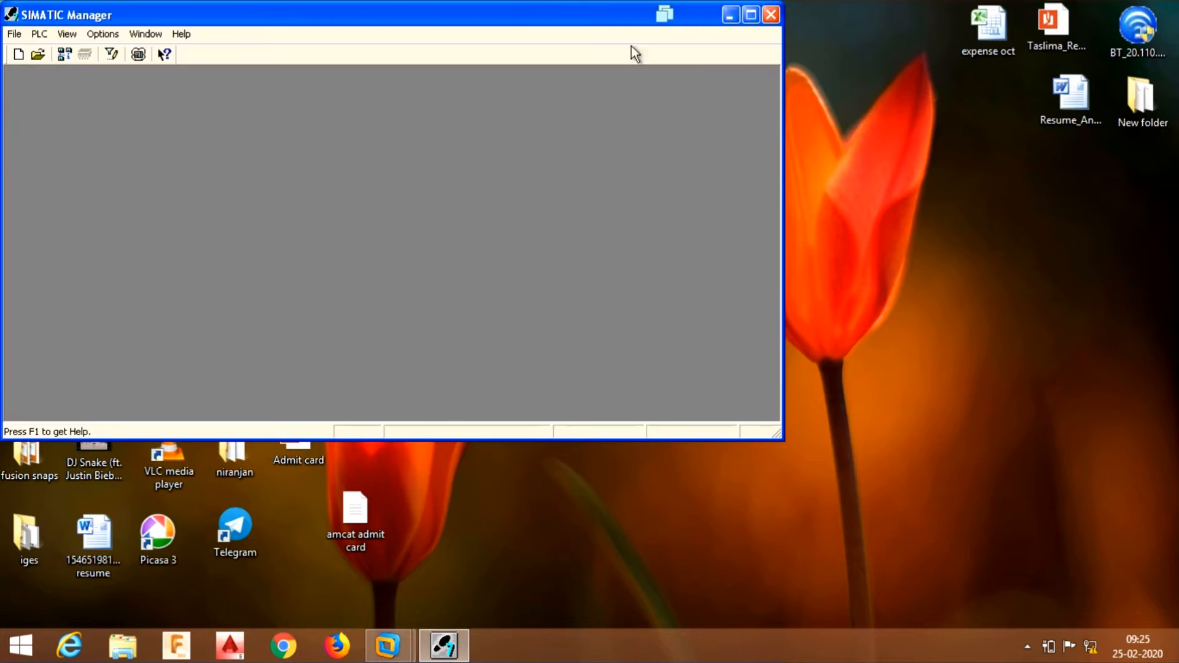
- Create a new empty project named 'test' via File > New
click(17, 36)
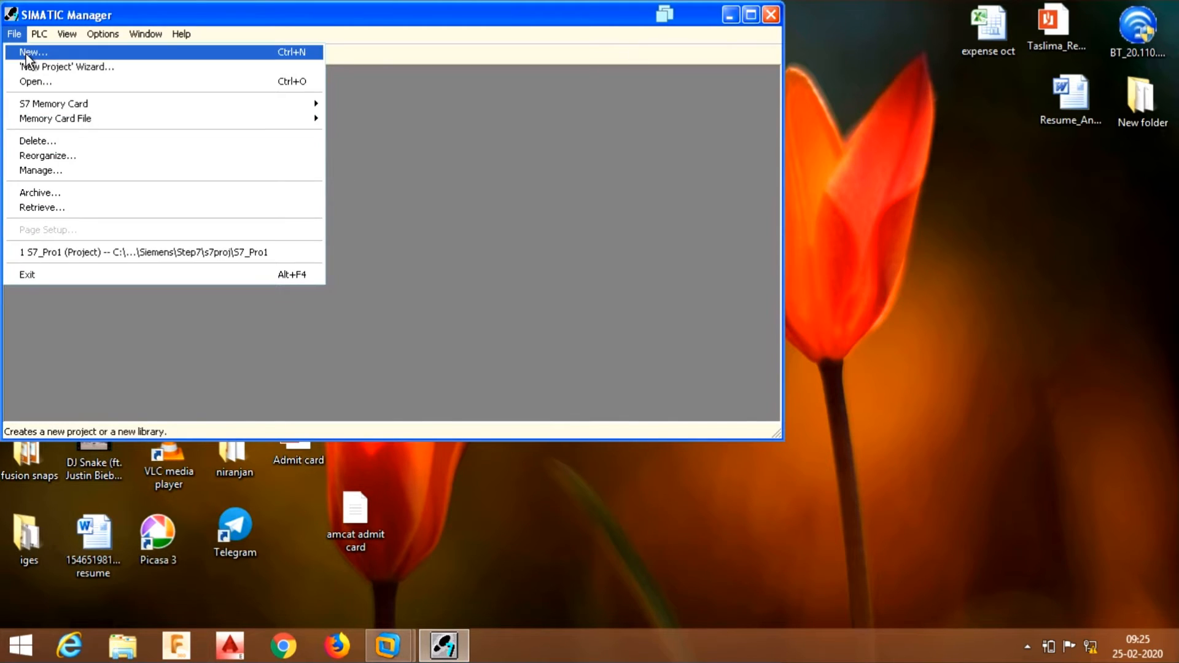
click(26, 53)
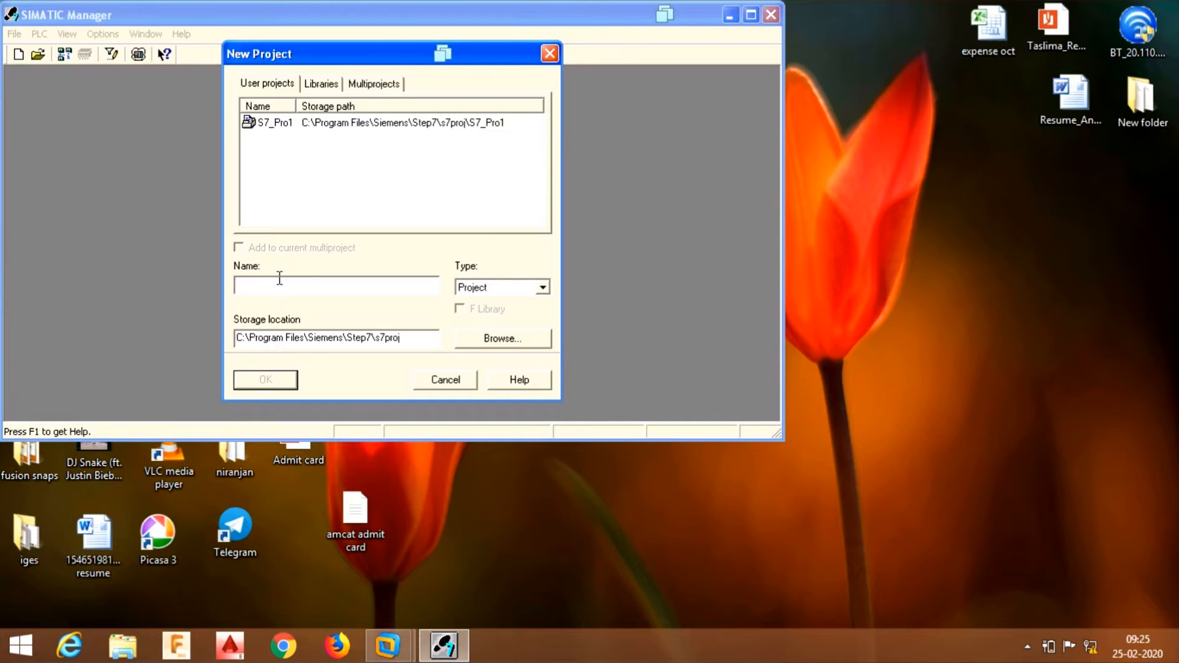
text(test)
click(278, 376)
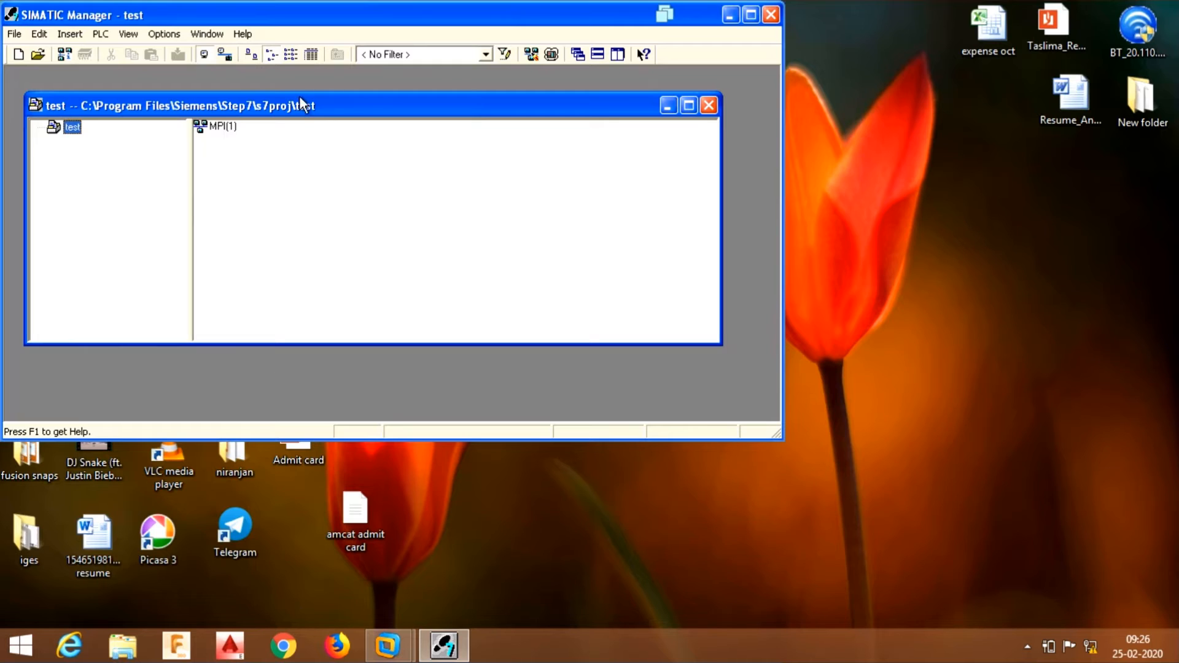
- Insert a SIMATIC 300 station, named SIMATIC 300(1), into the test project
drag(293, 101, 286, 83)
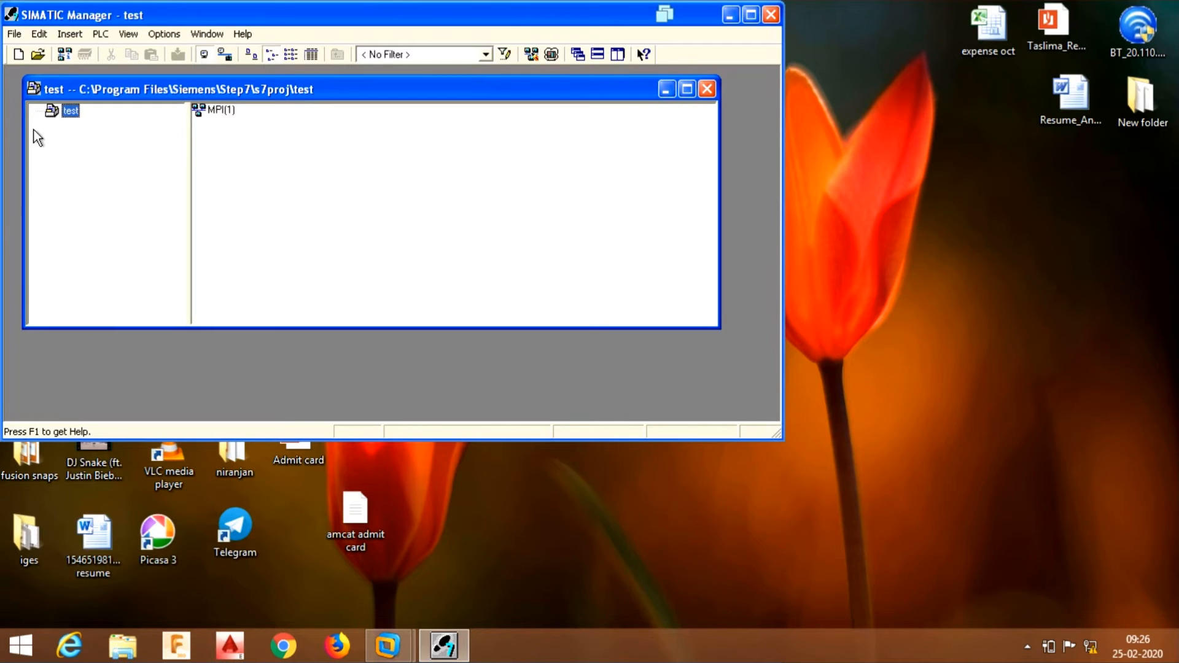
right_click(58, 110)
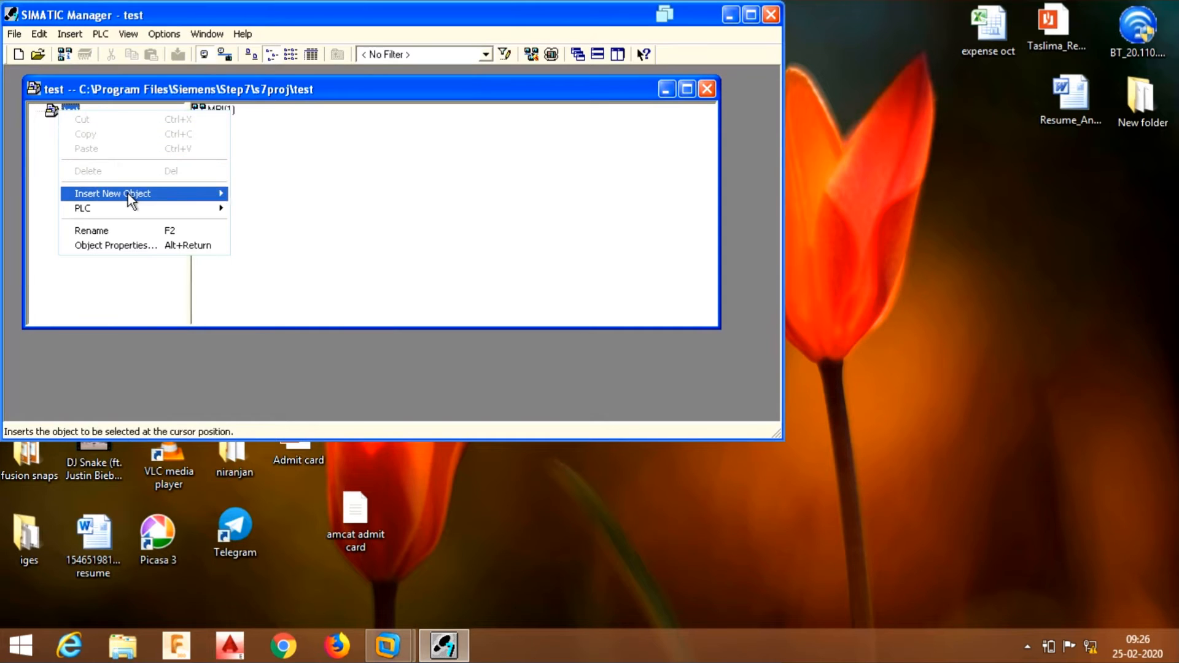
mouse_move(128, 193)
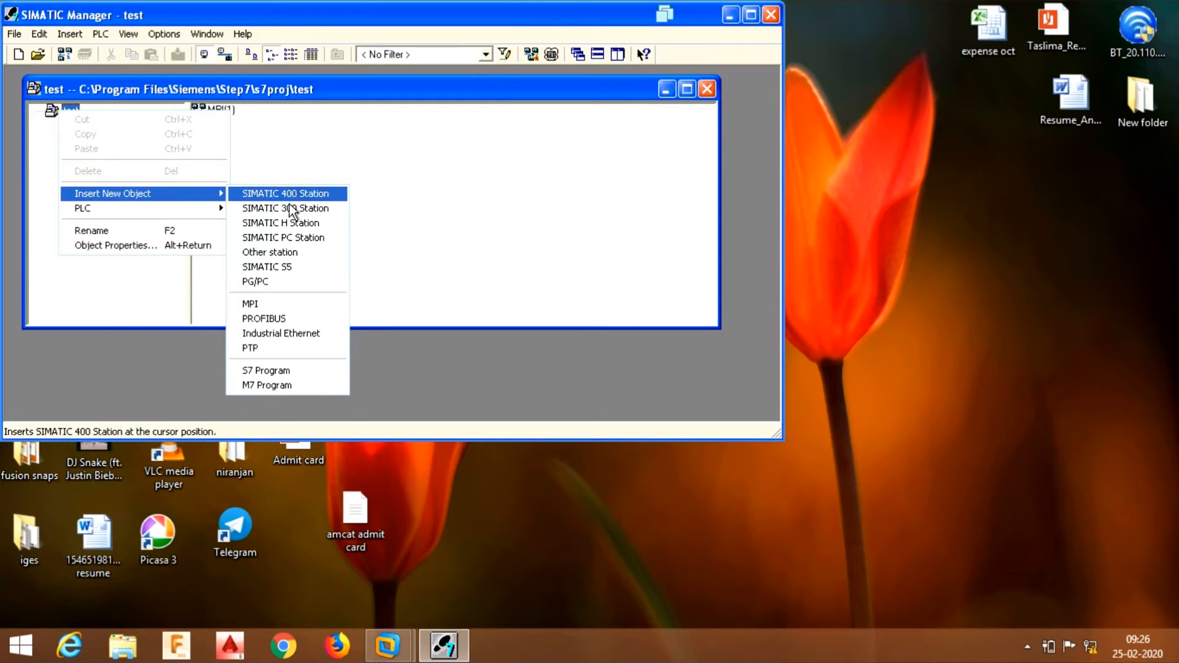
click(308, 213)
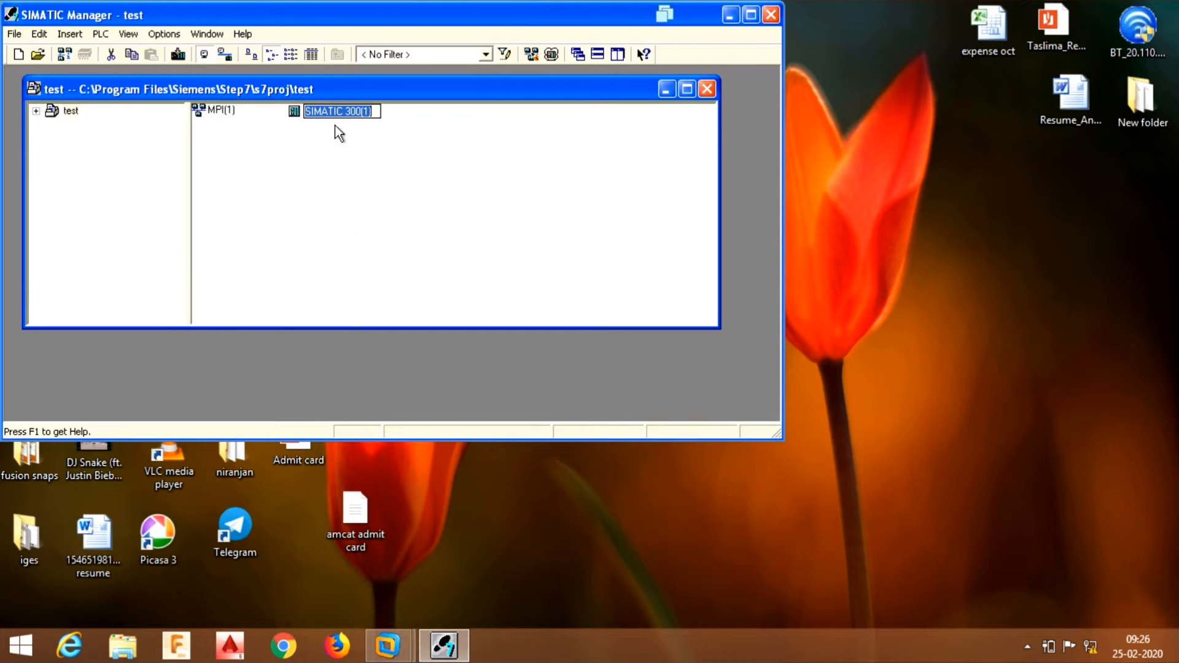
click(305, 132)
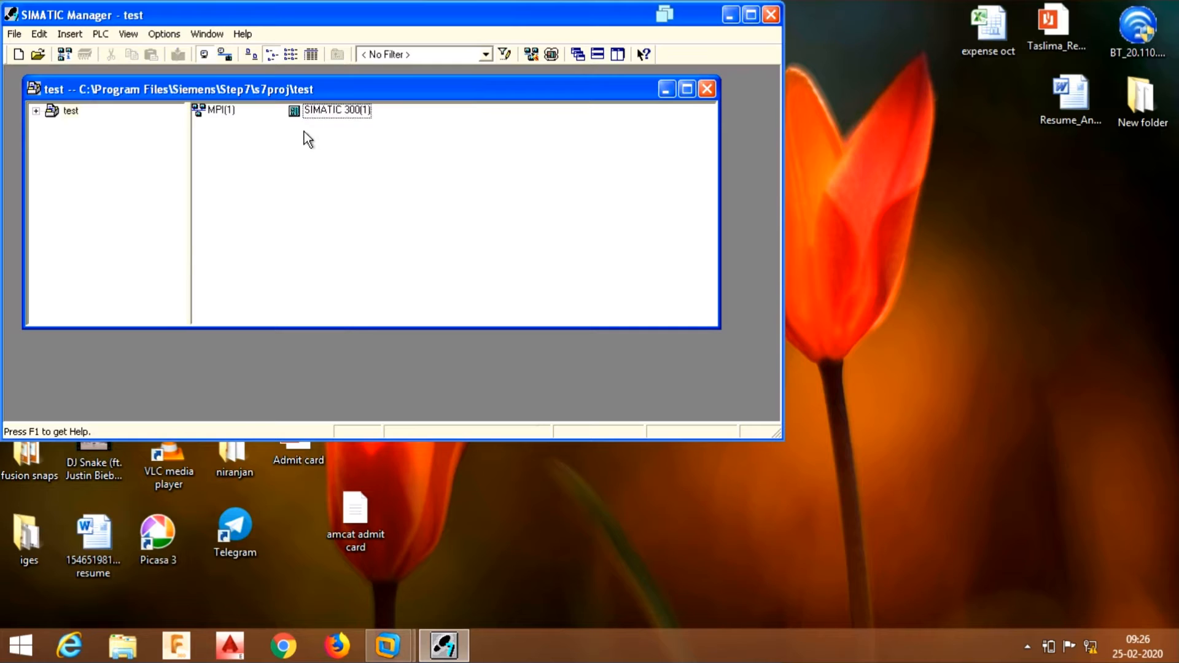
- Open the SIMATIC 300(1) station to reveal its Hardware object
click(299, 109)
right_click(299, 110)
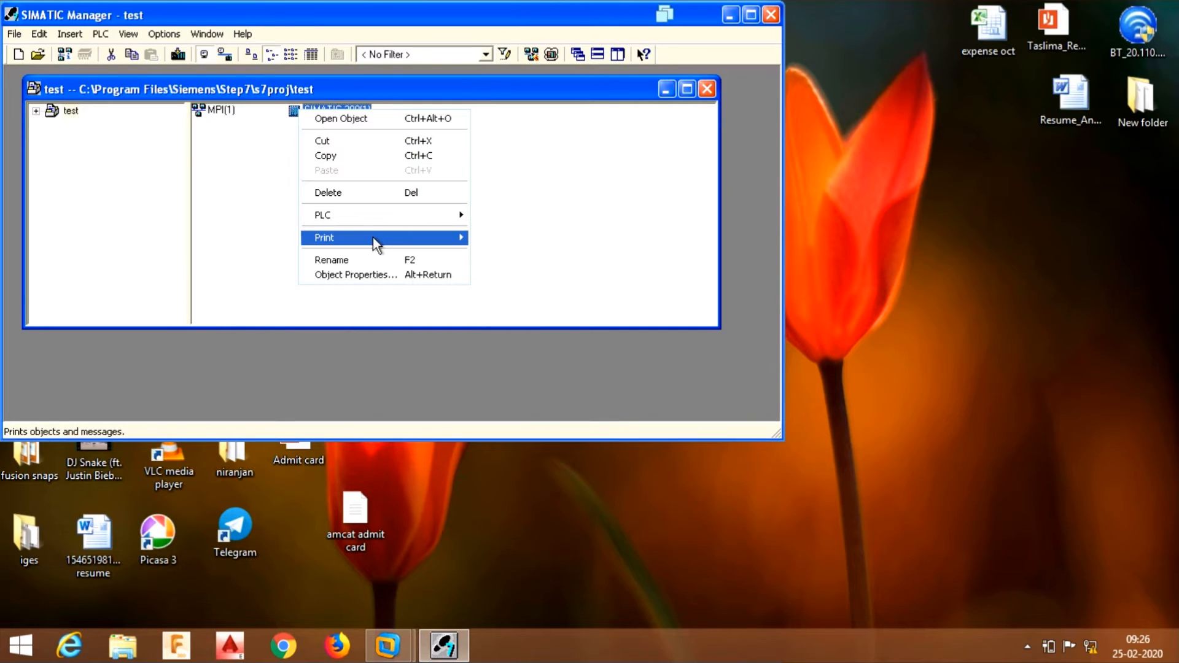
mouse_move(372, 237)
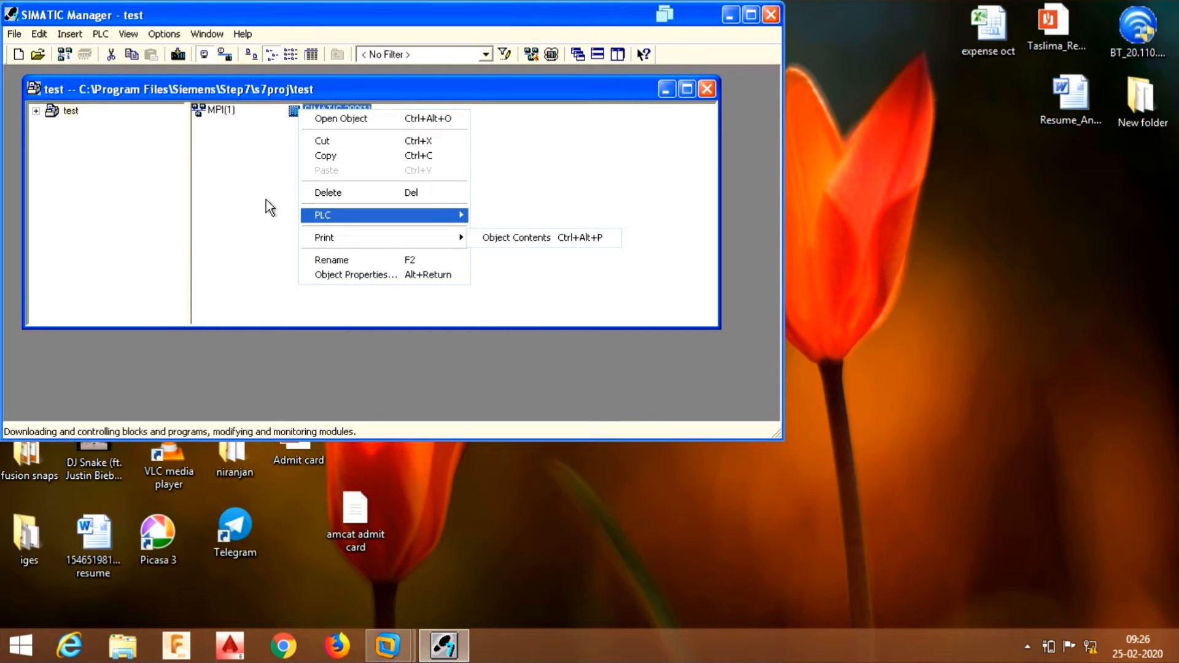
click(287, 145)
double_click(306, 110)
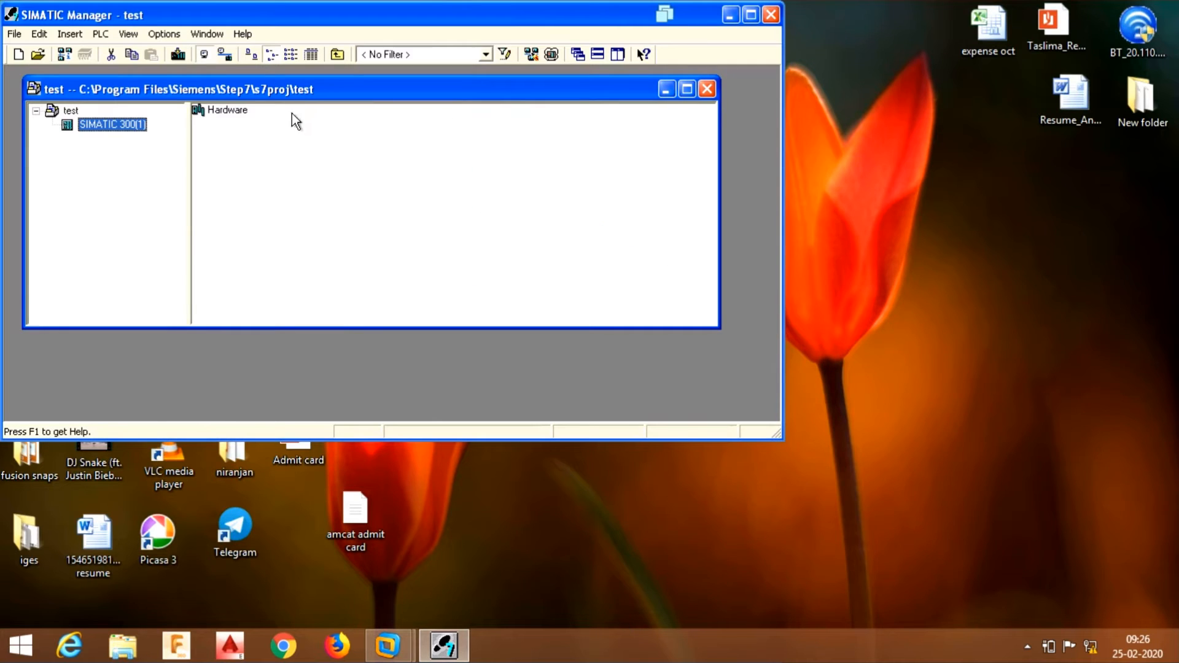
- Open HW Config for SIMATIC 300(1), enlarge its configuration window, and maximize it
double_click(218, 112)
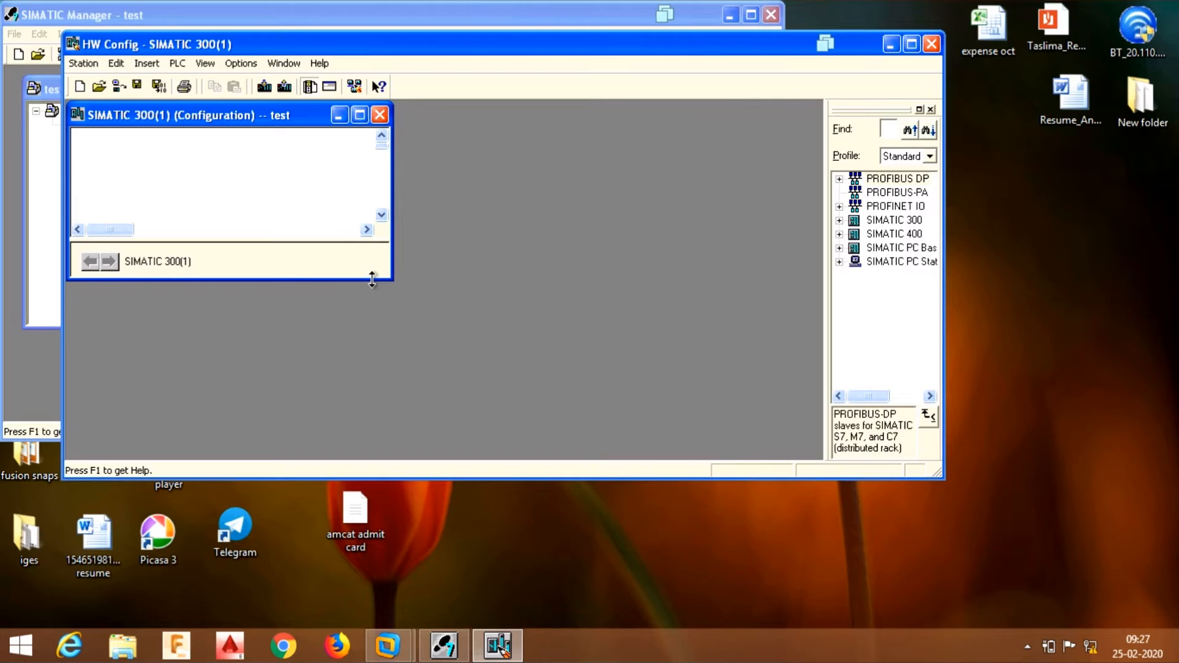
drag(371, 280, 372, 447)
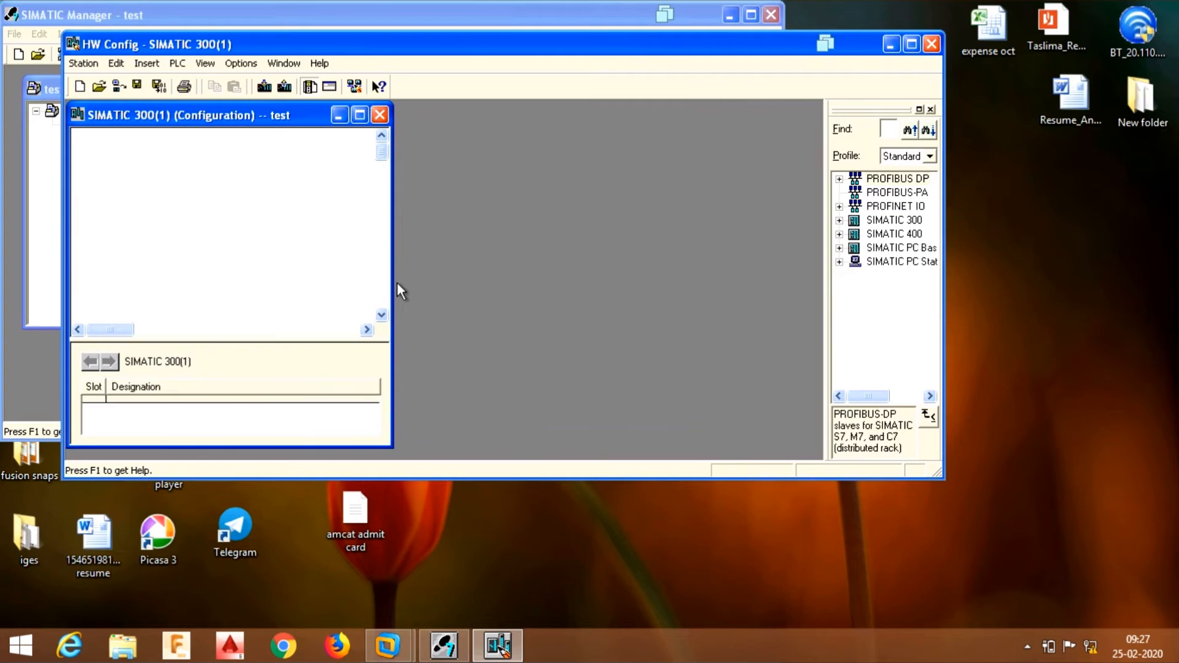
drag(390, 283, 635, 252)
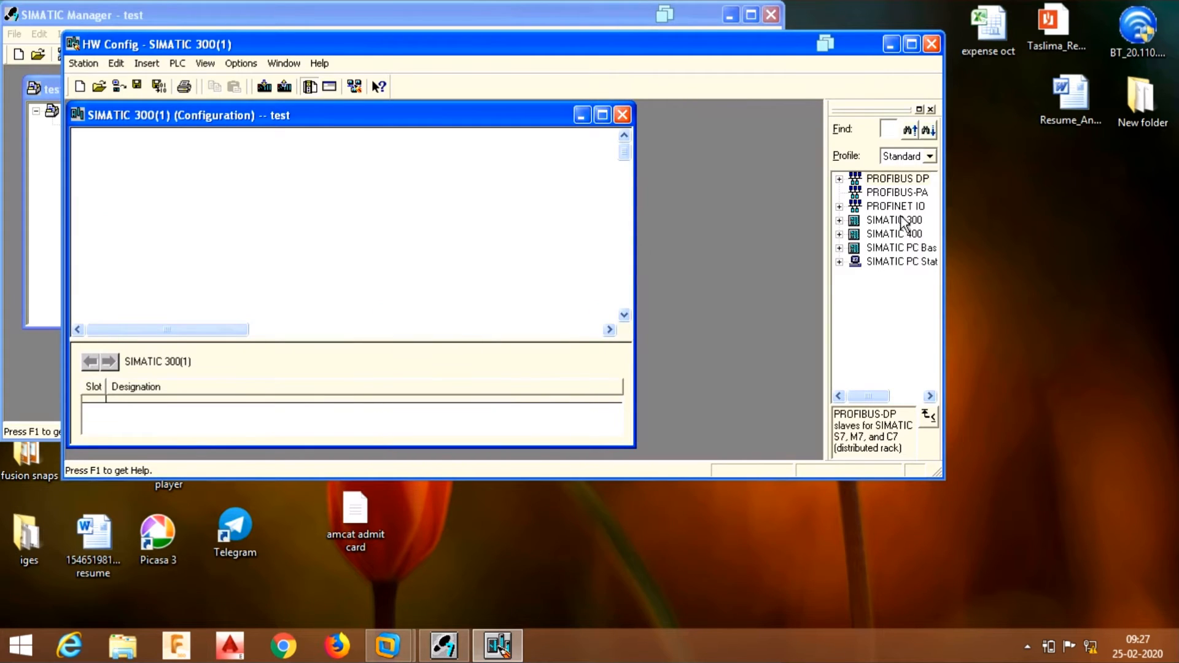
click(910, 44)
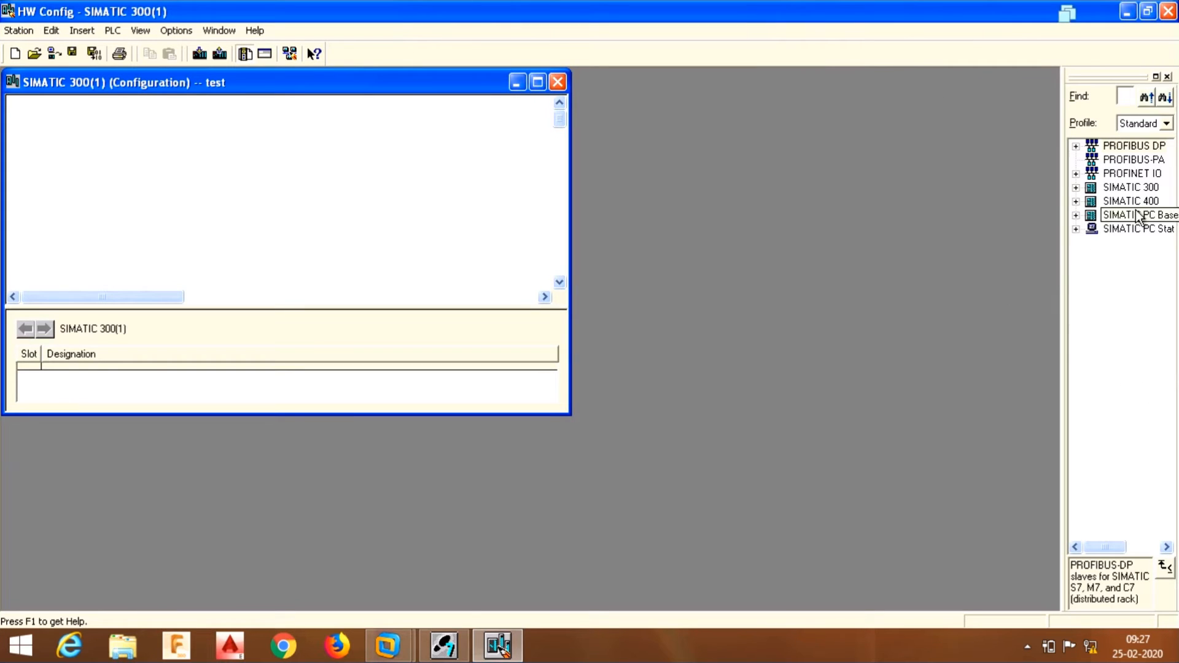
- Insert the RACK-300 Rail as (0) UR and enlarge its table to show slots 1–11
click(1076, 188)
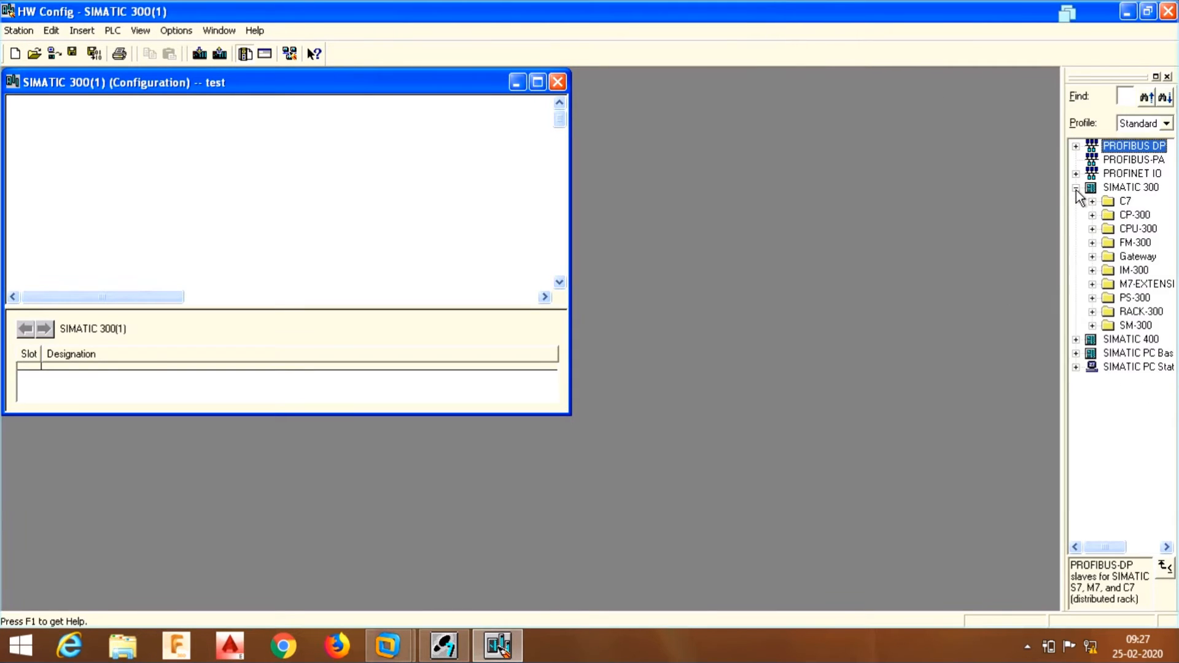
click(1092, 312)
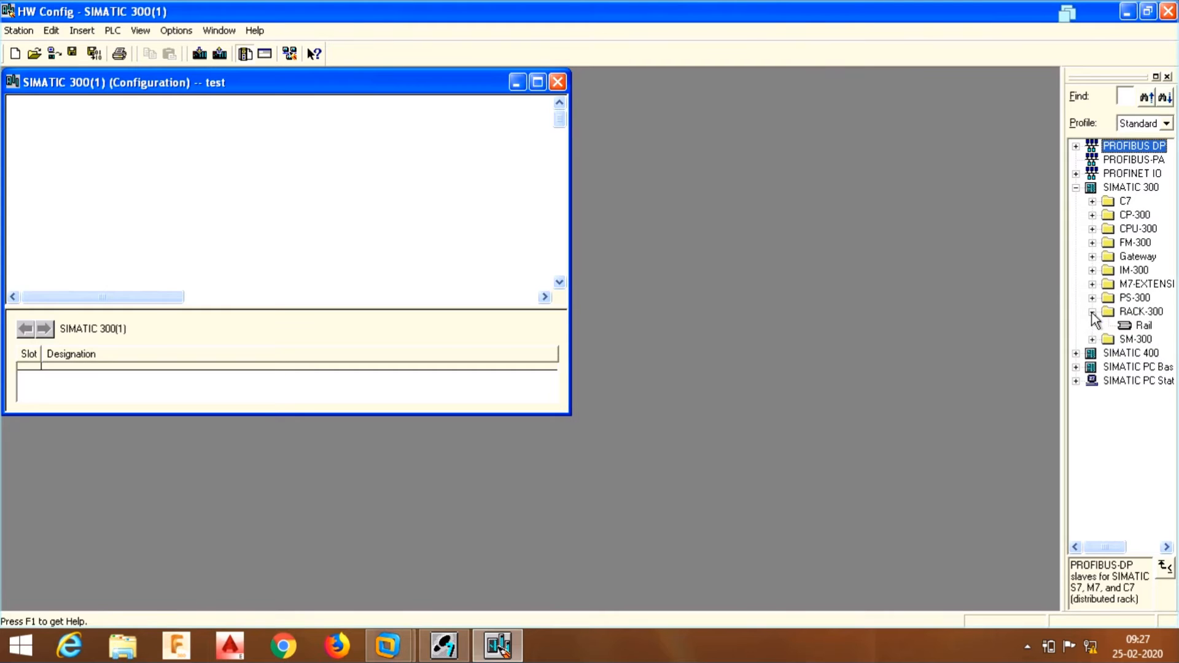
double_click(1141, 326)
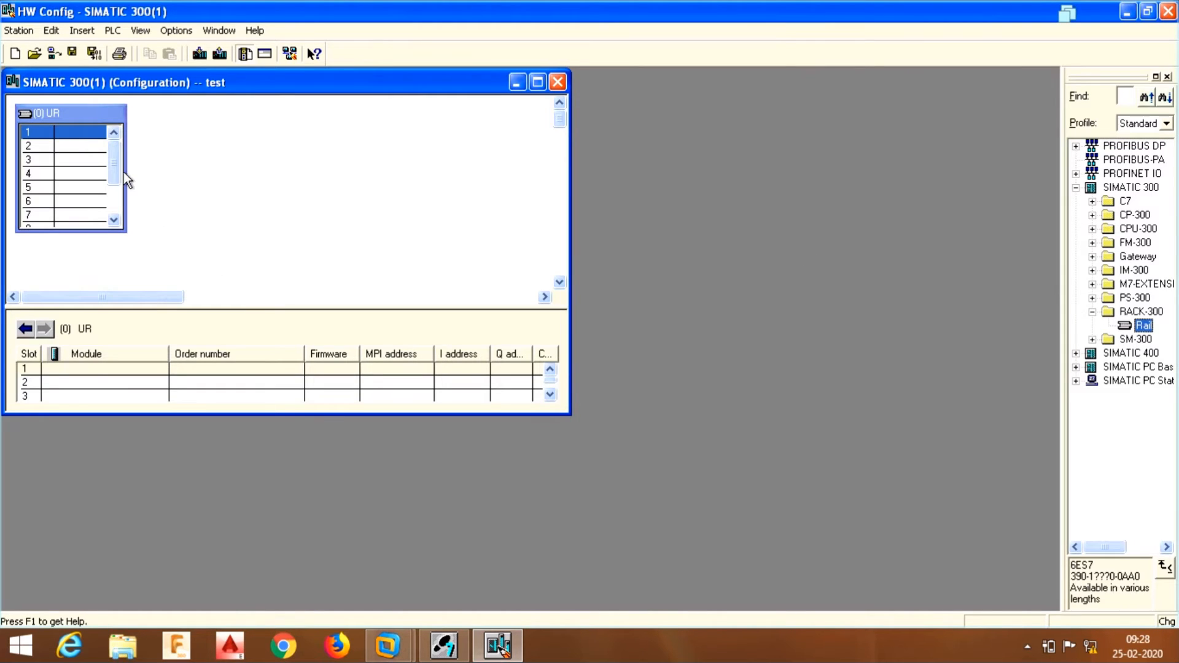
drag(126, 173, 429, 166)
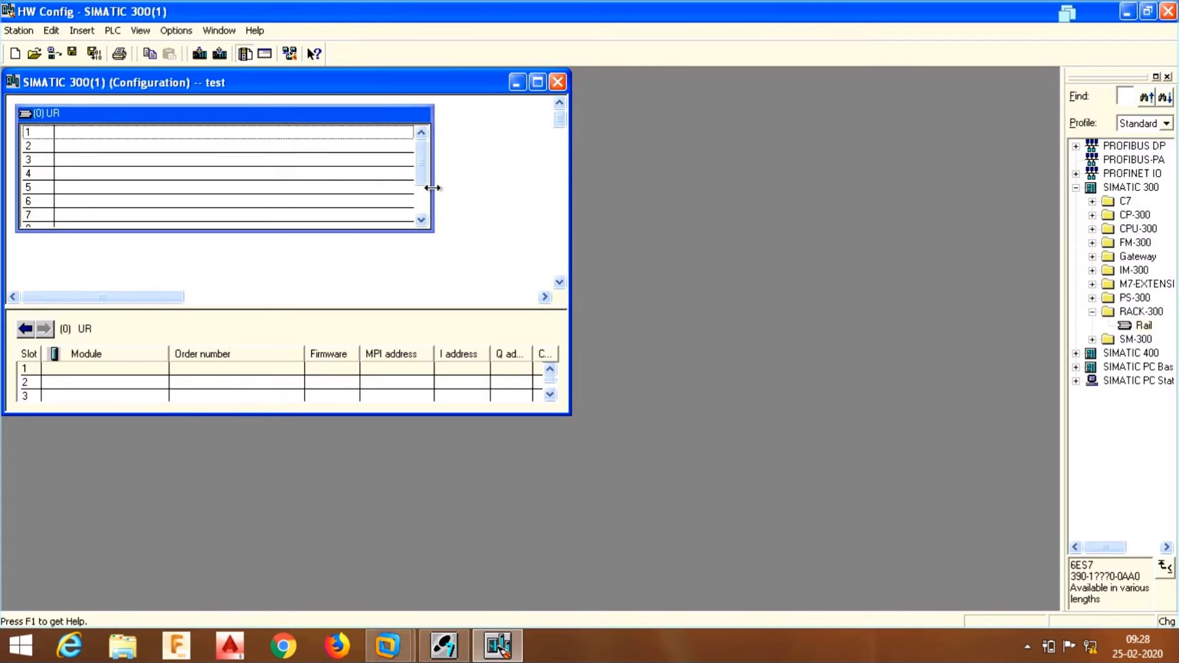
drag(433, 189, 570, 190)
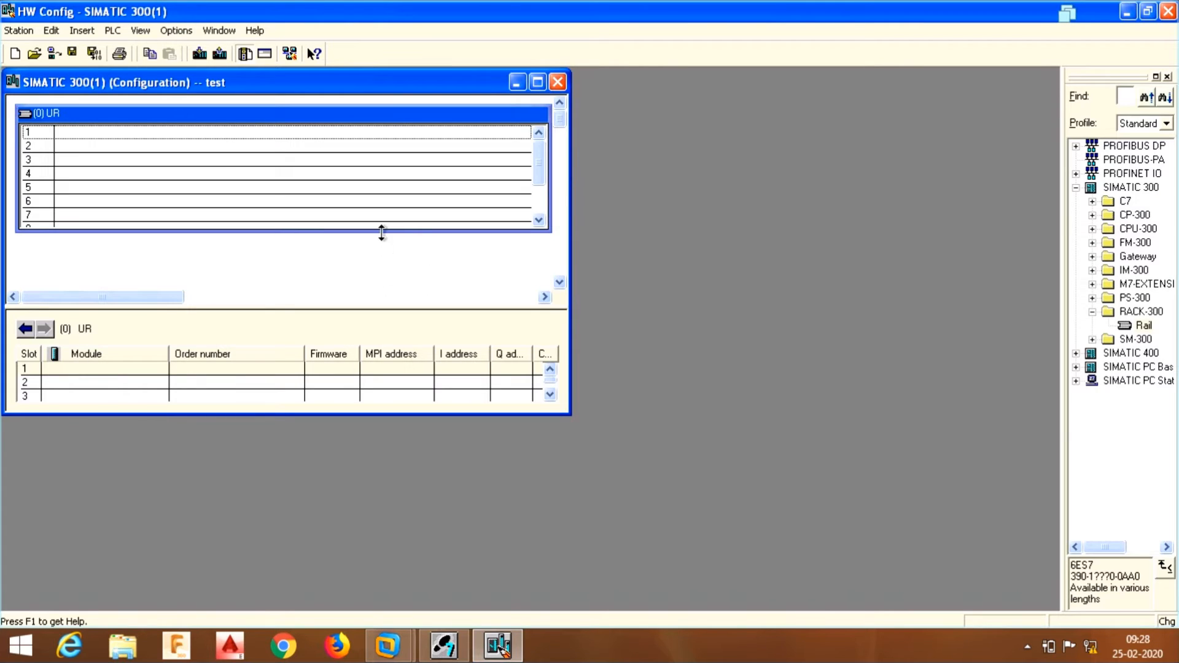
drag(381, 232, 384, 277)
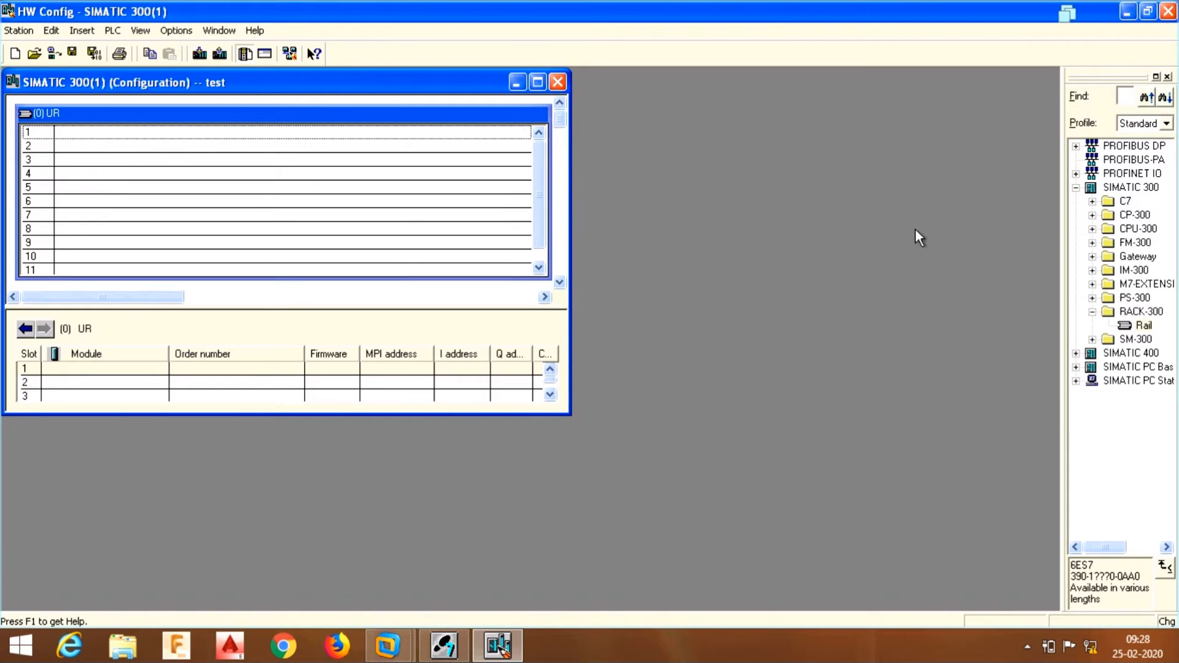
- Widen the catalog and place the PS 307 10A power supply in rack slot 1
click(1092, 312)
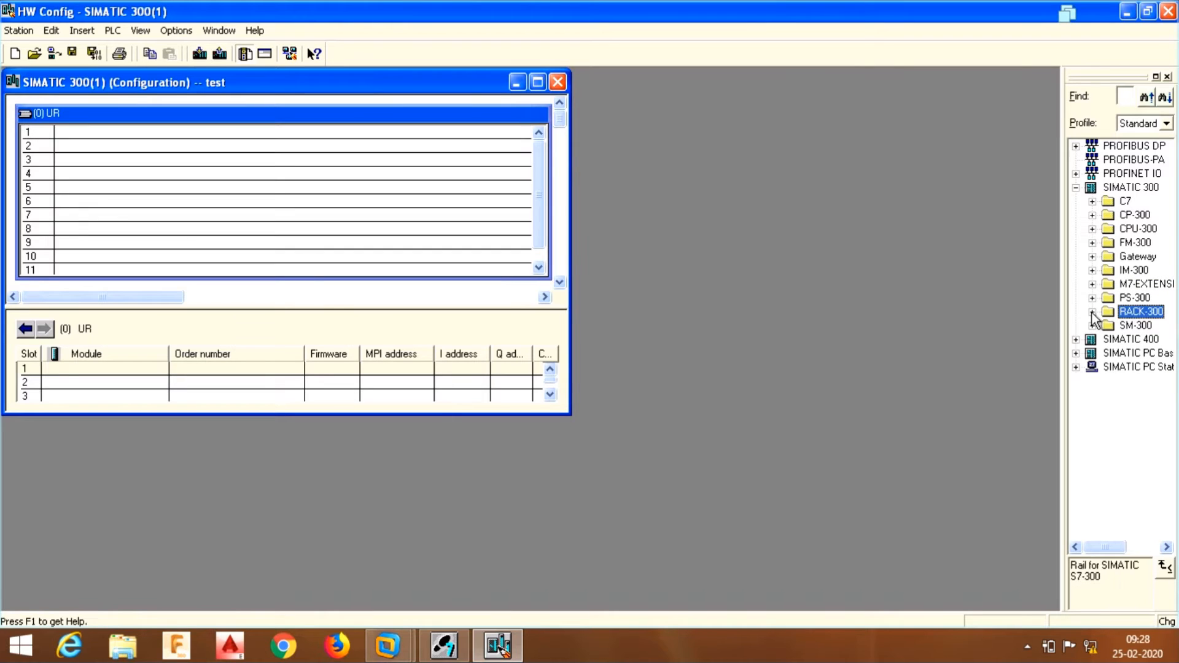
click(1092, 298)
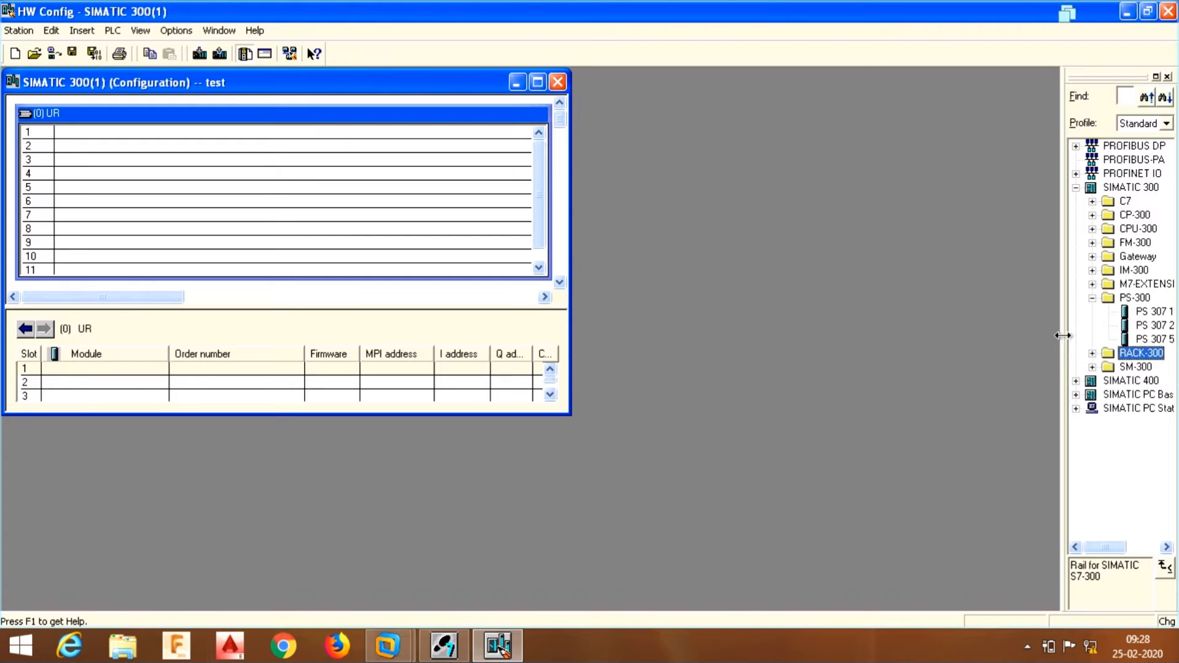
drag(1064, 334, 910, 350)
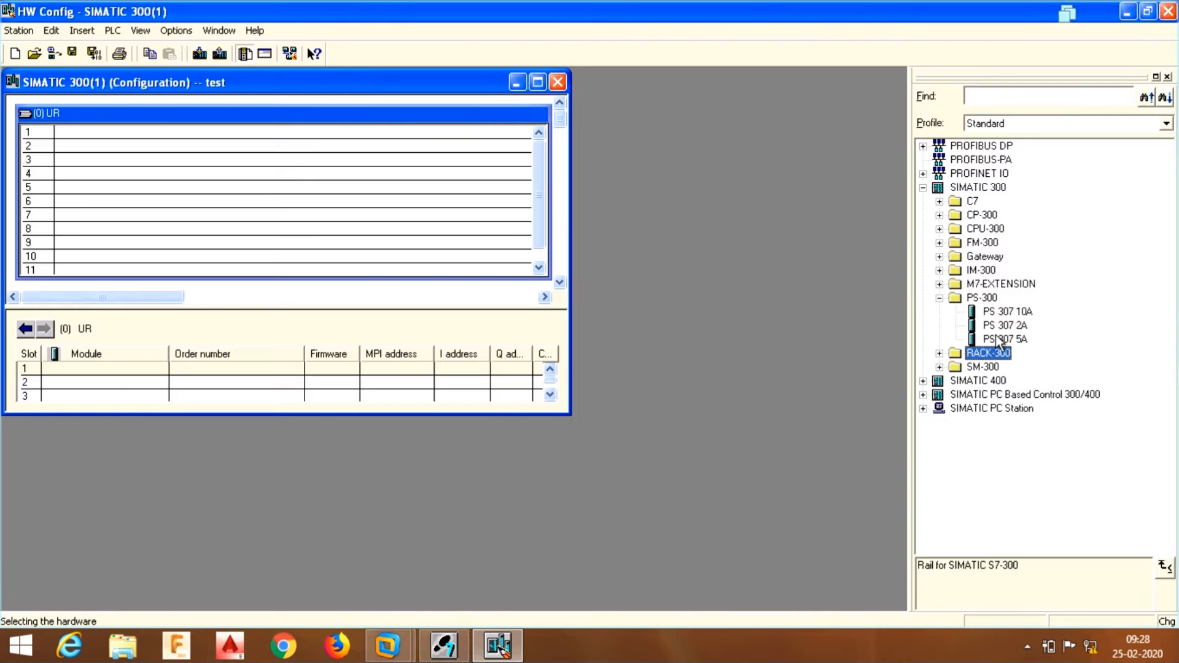
click(1014, 313)
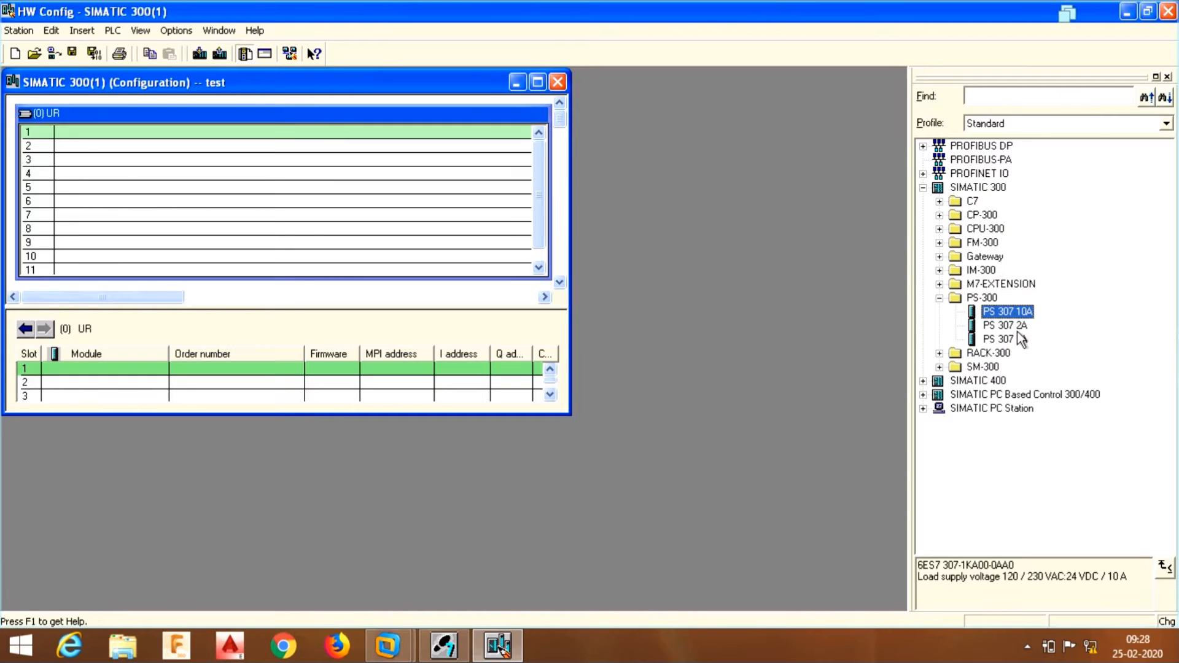
click(1018, 330)
drag(1015, 336, 1000, 312)
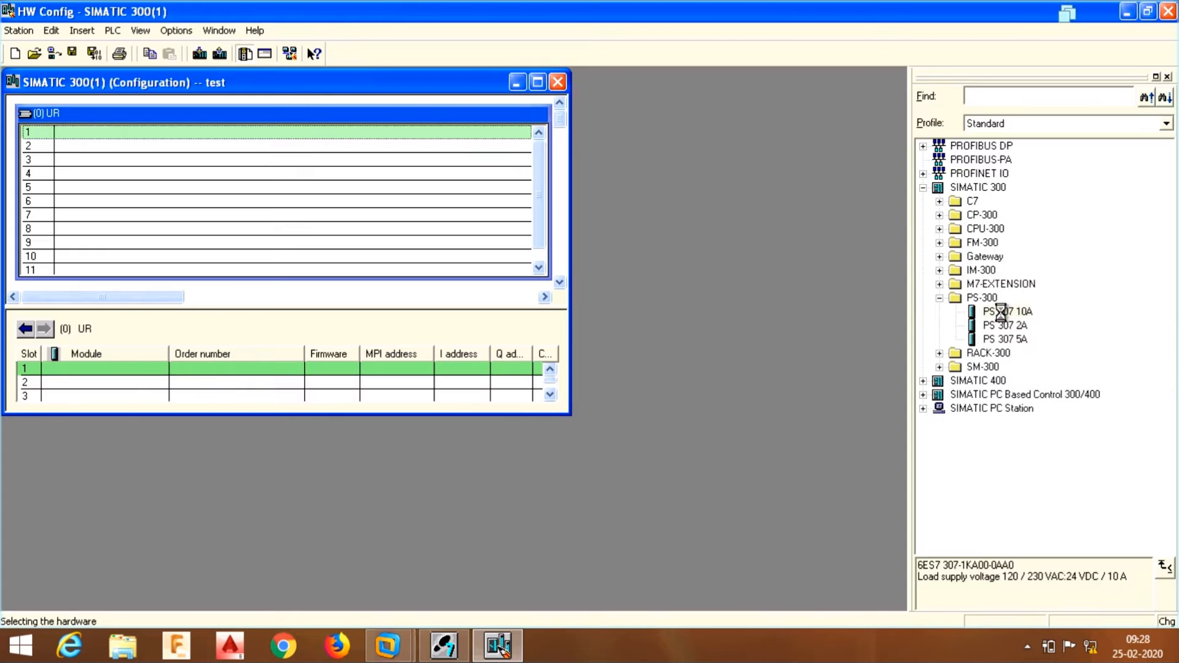
double_click(1001, 312)
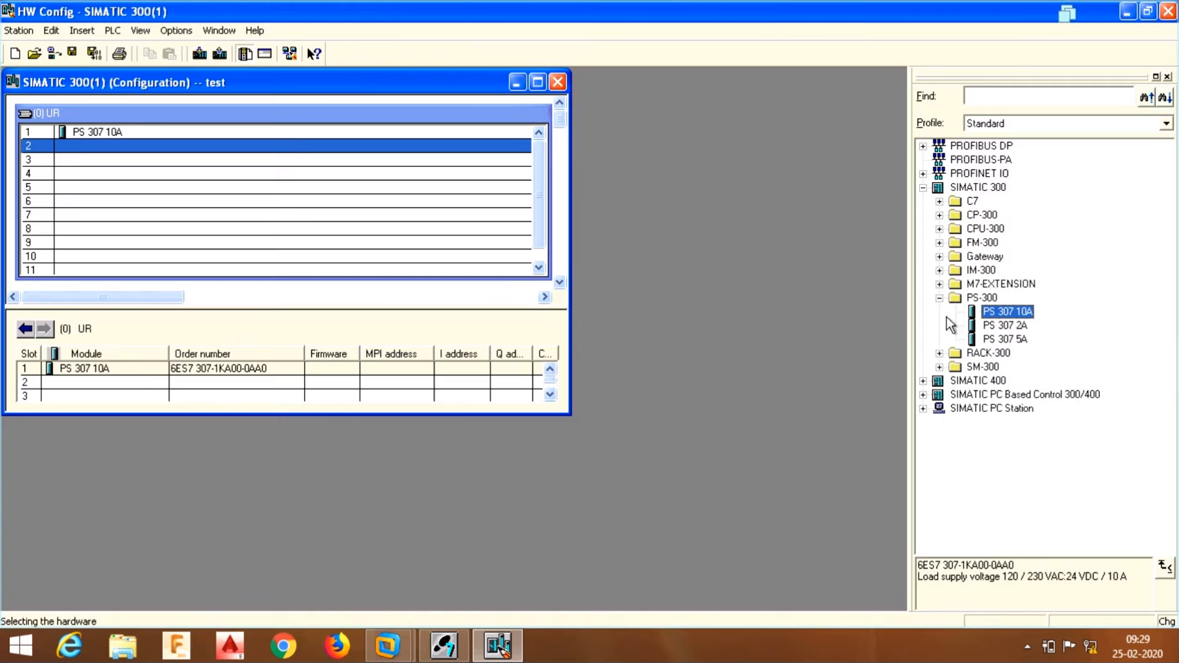
click(939, 298)
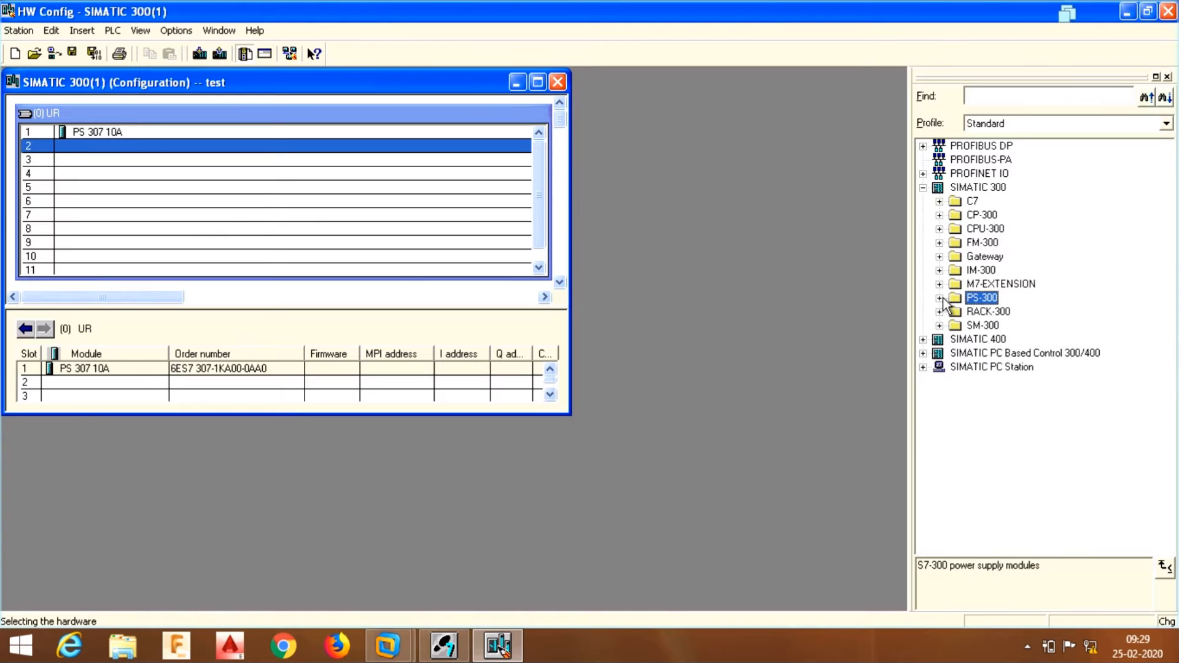
- Insert CPU 312C 6ES7 312-5BD00-0AB0 into slot 2, then collapse the CPU catalog folders
click(939, 229)
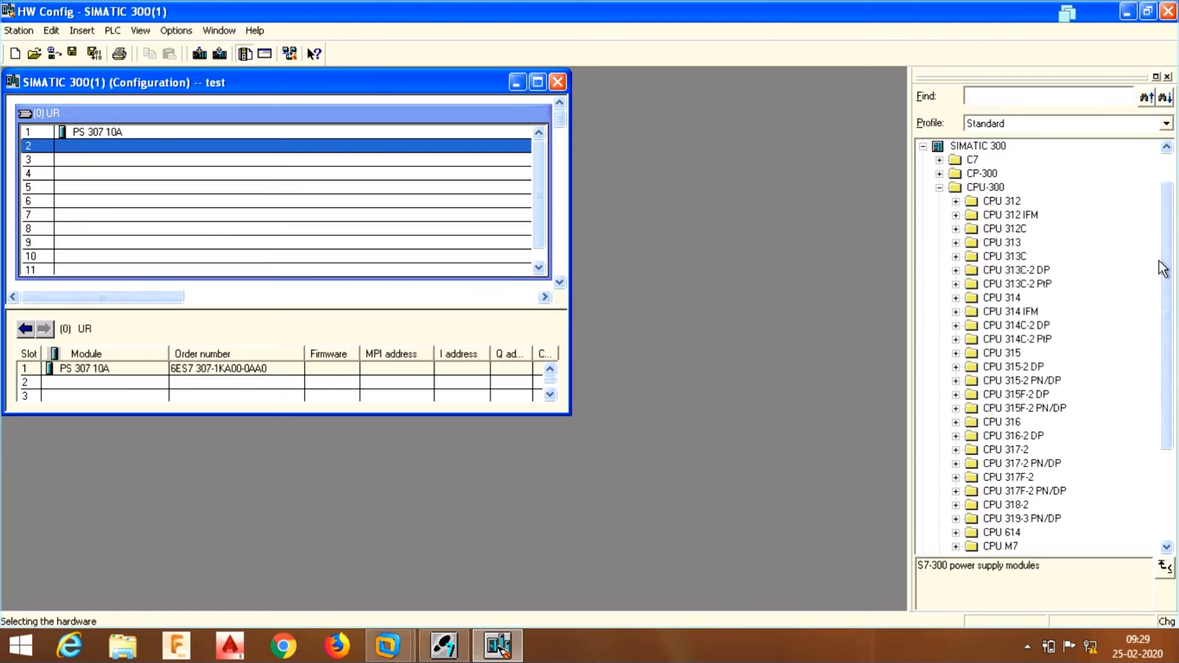
mouse_move(1169, 264)
mouse_down()
mouse_move(1177, 313)
mouse_move(1174, 252)
mouse_up()
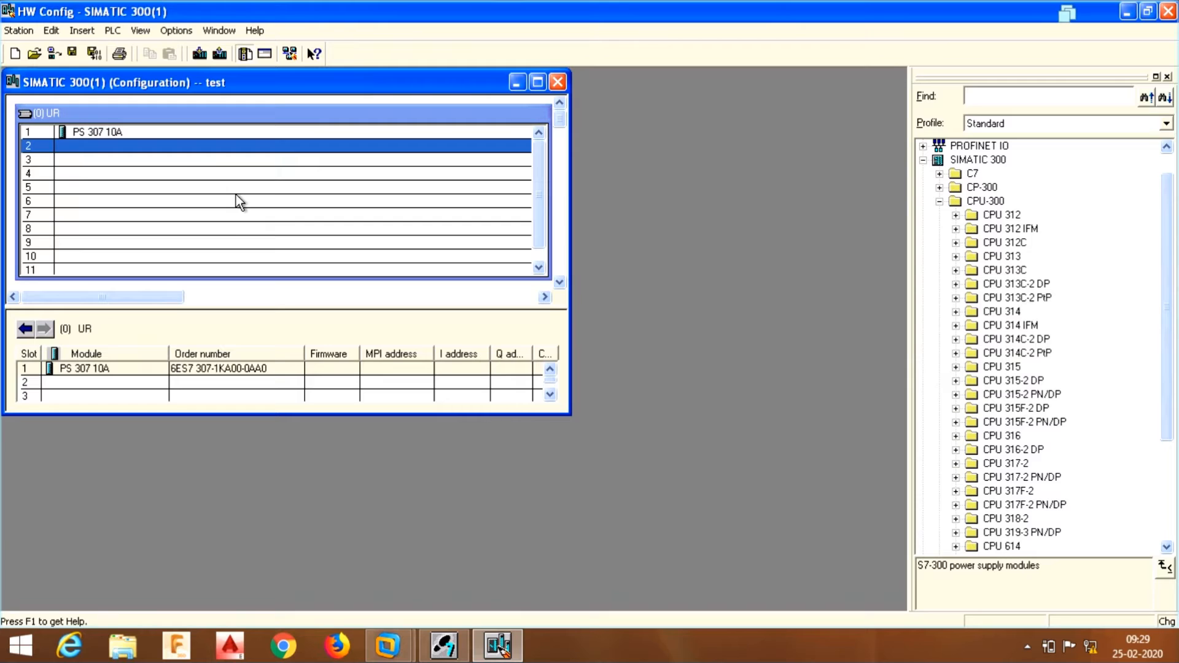
click(956, 243)
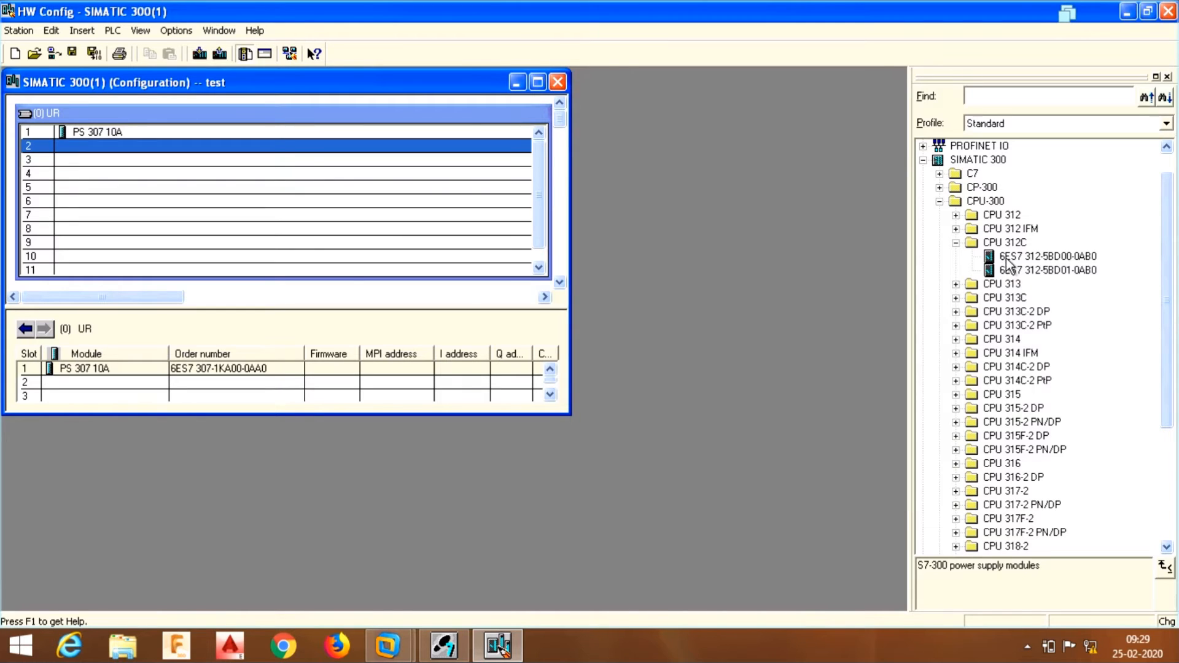
click(1007, 256)
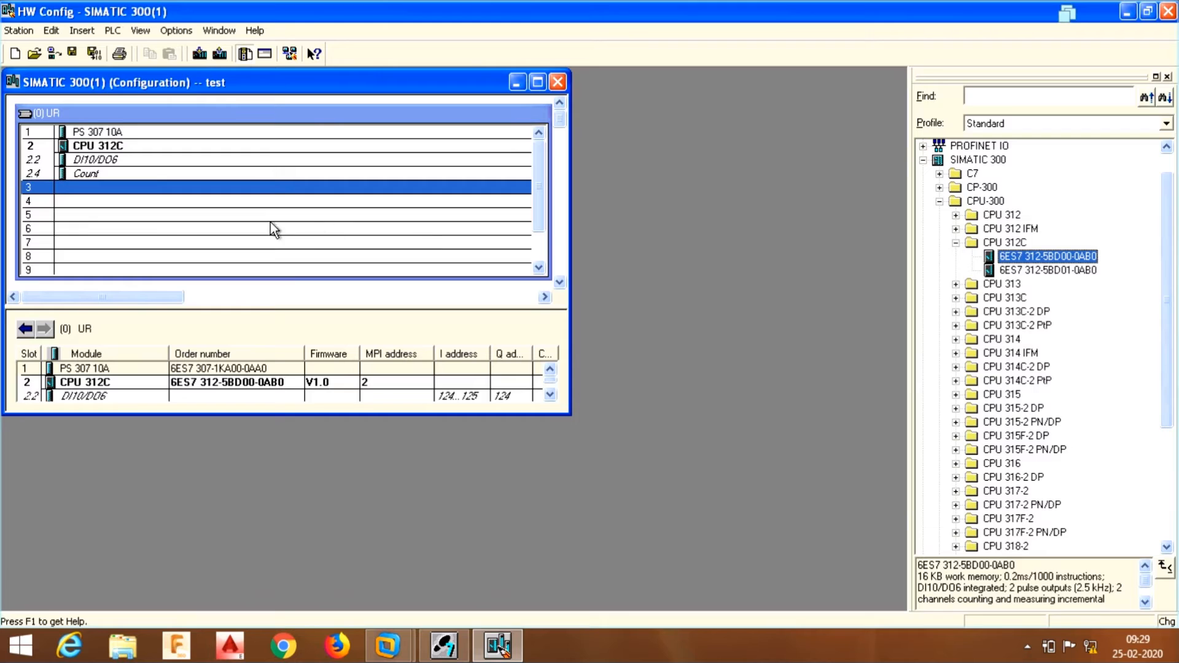
click(81, 197)
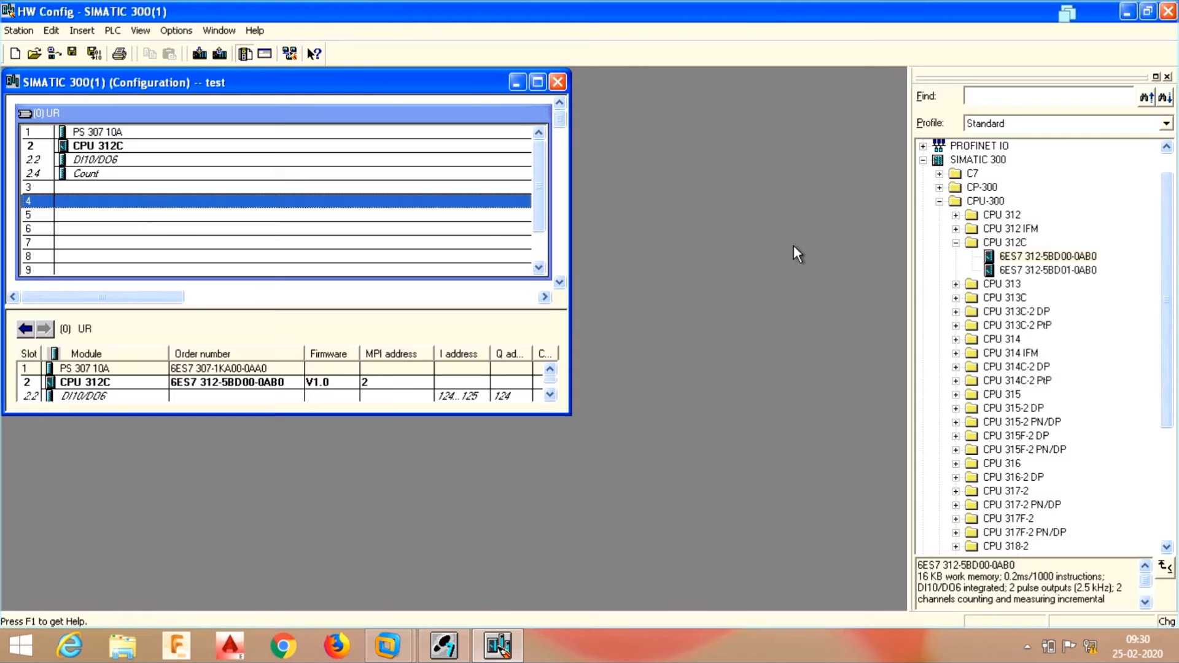
click(956, 243)
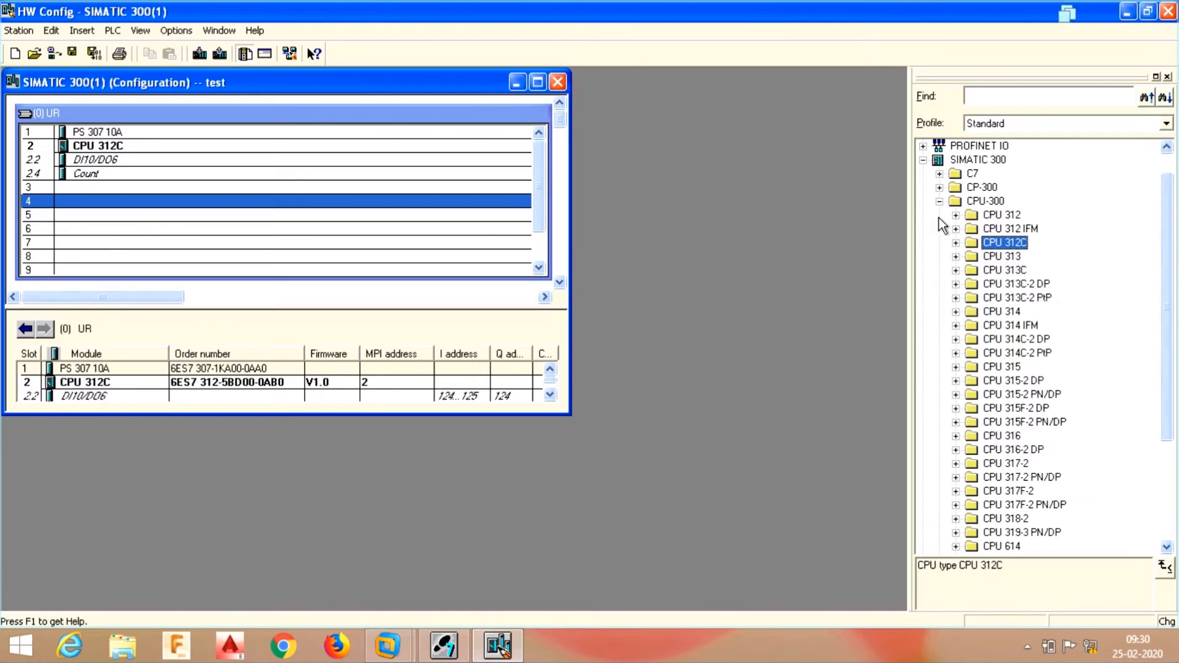
click(940, 202)
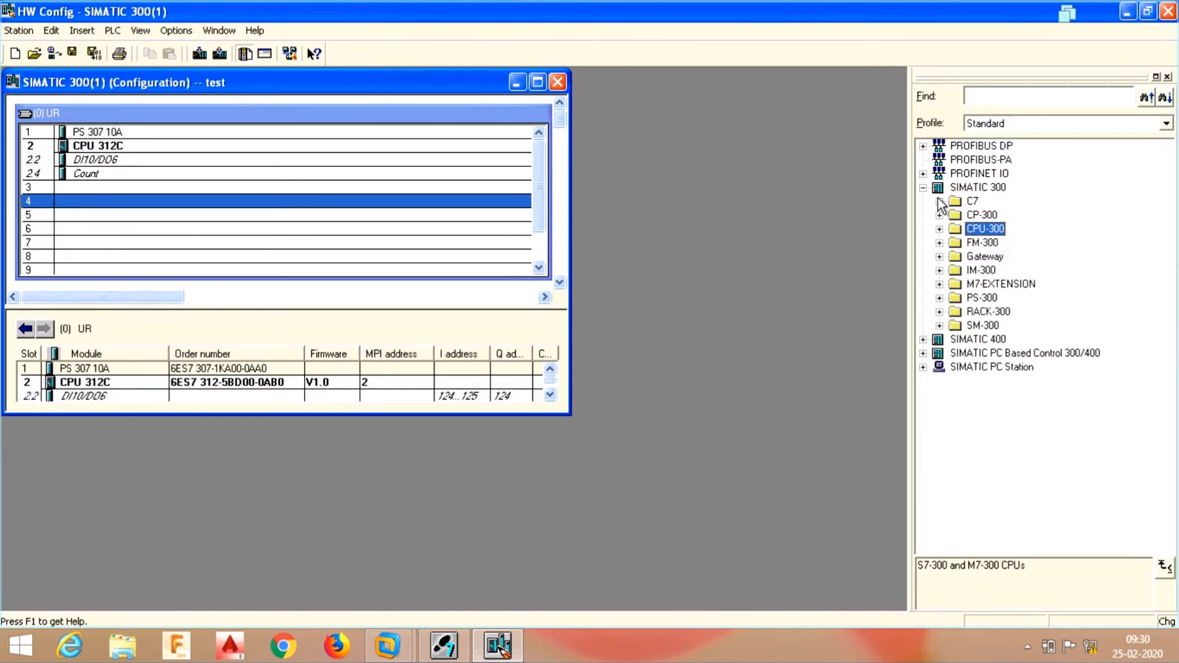
- Place the SM 323 DI16/DO16x24V/0.5A module in slot 4 and widen the configuration window
click(939, 325)
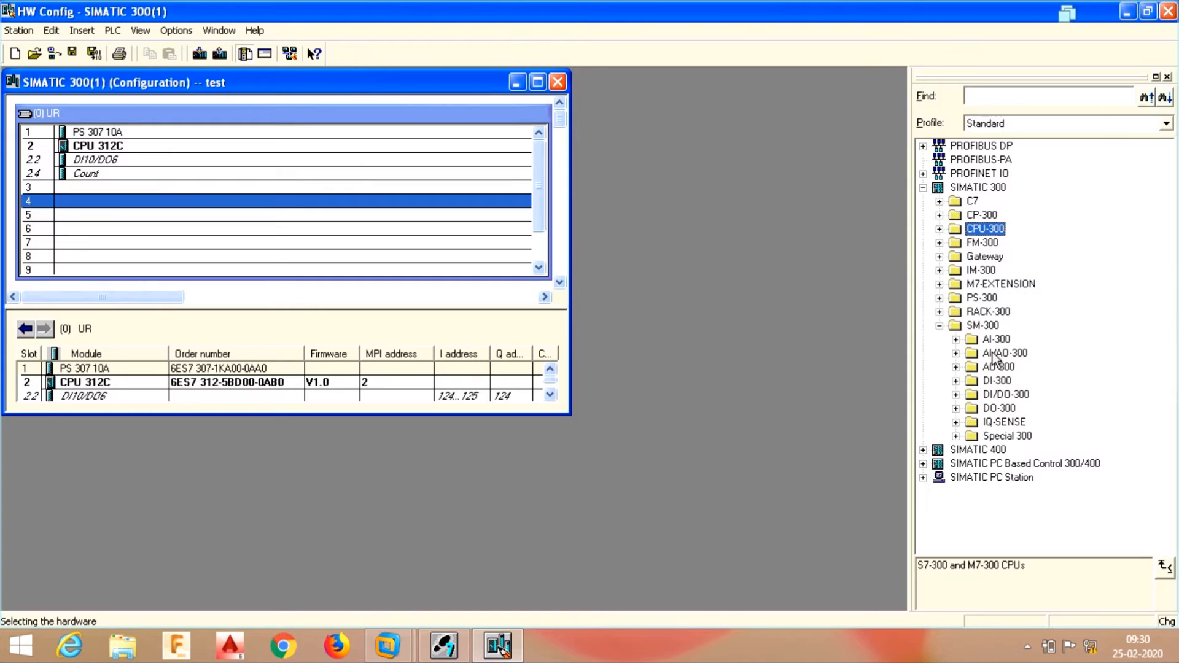
click(956, 395)
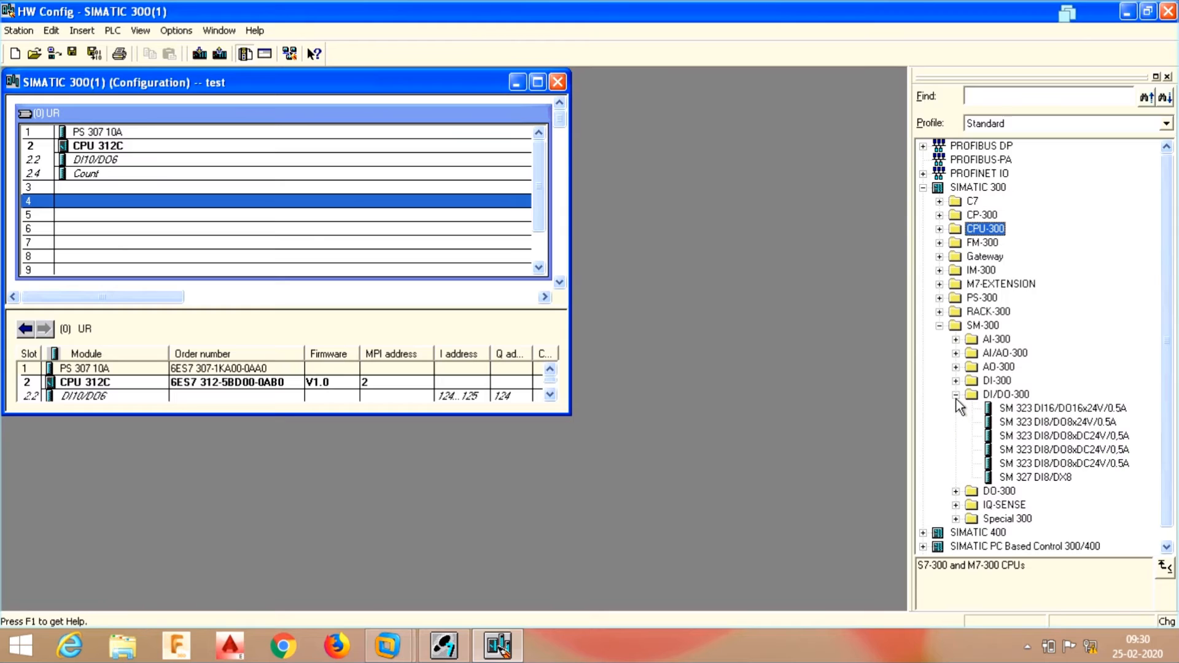
double_click(1023, 409)
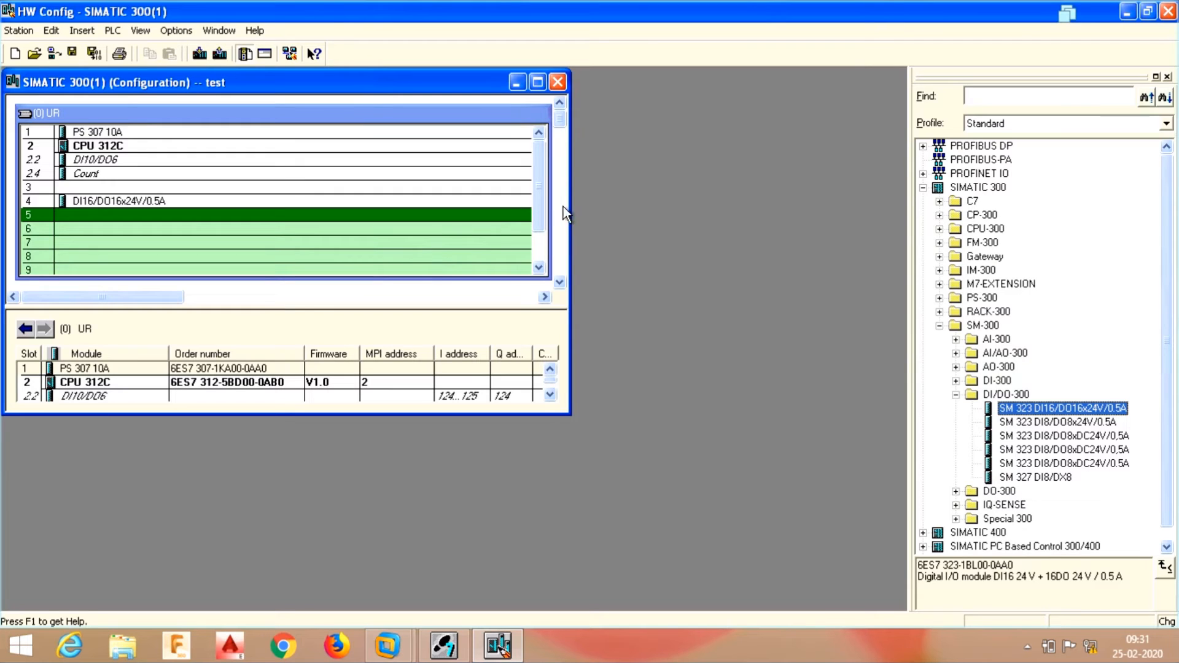
drag(571, 207, 722, 205)
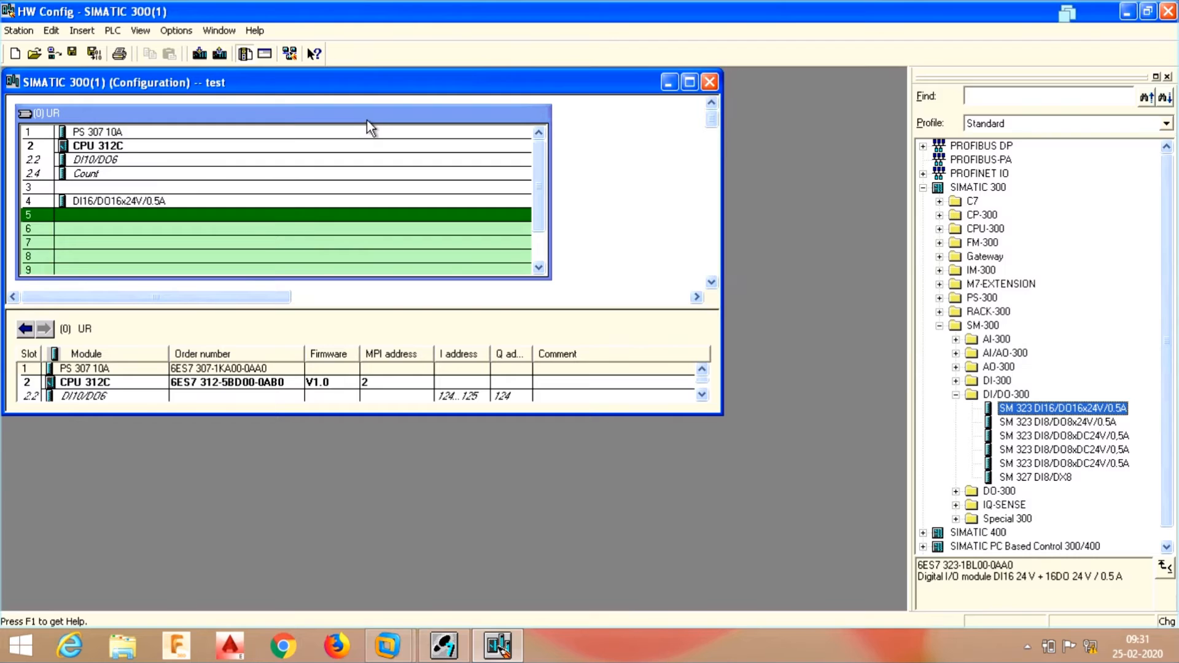
mouse_move(368, 121)
mouse_down()
mouse_move(366, 101)
mouse_move(363, 115)
mouse_up()
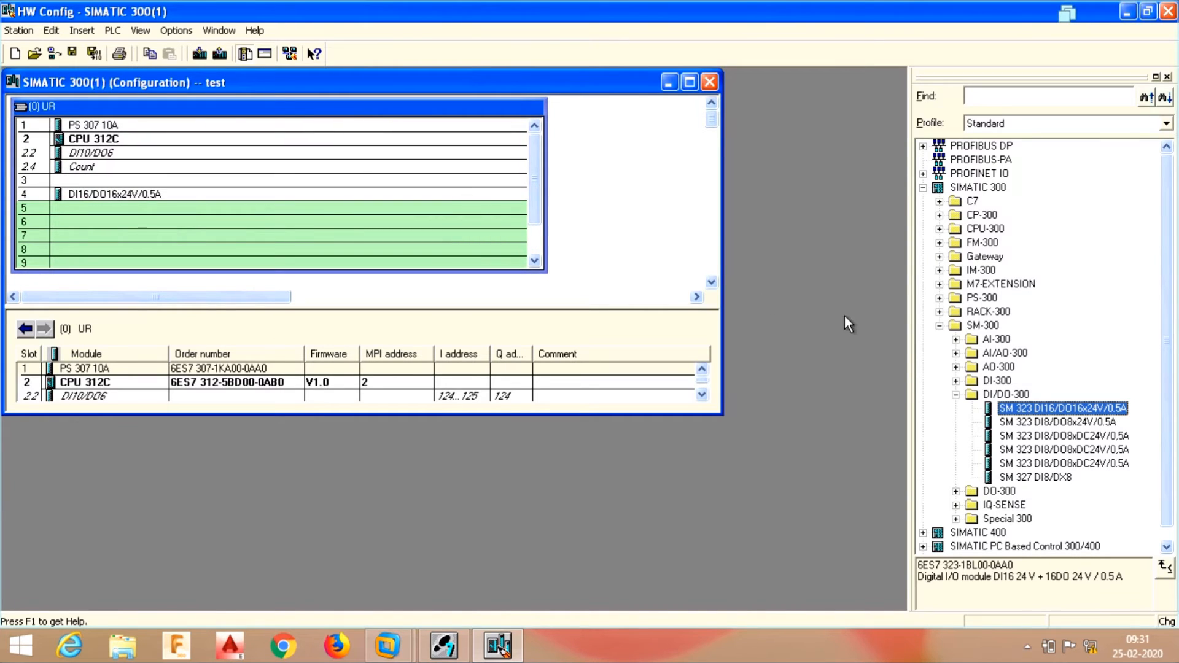
- Extend the rack view down to slot 10, then save and compile the station configuration
click(956, 395)
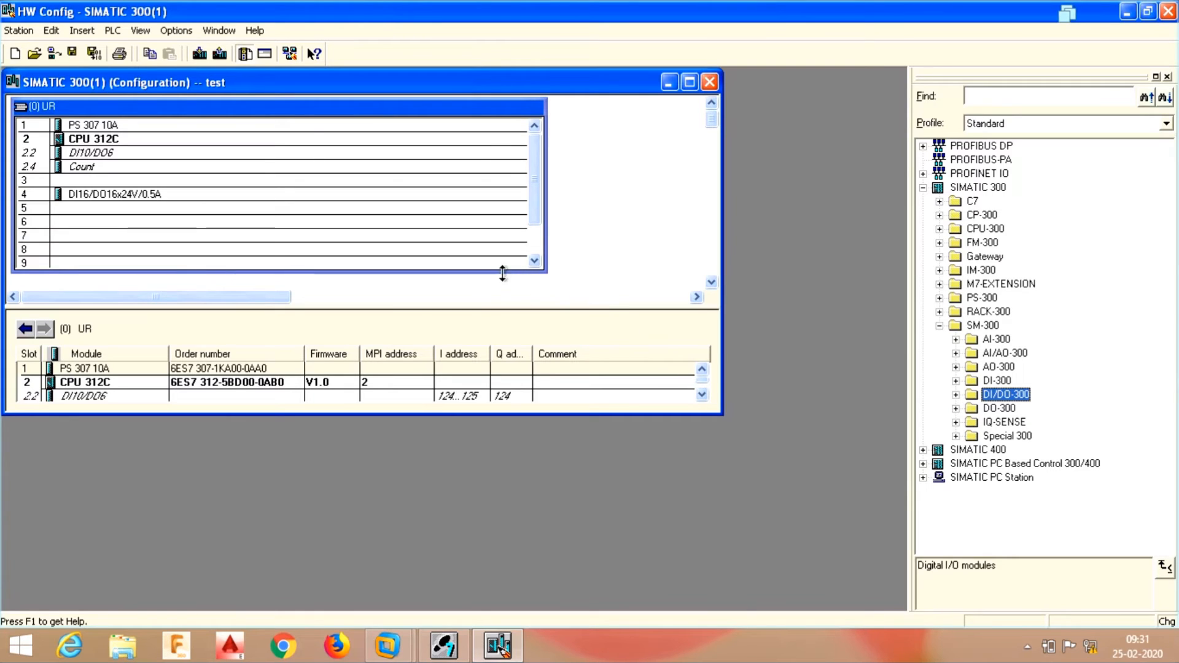
drag(503, 272, 504, 288)
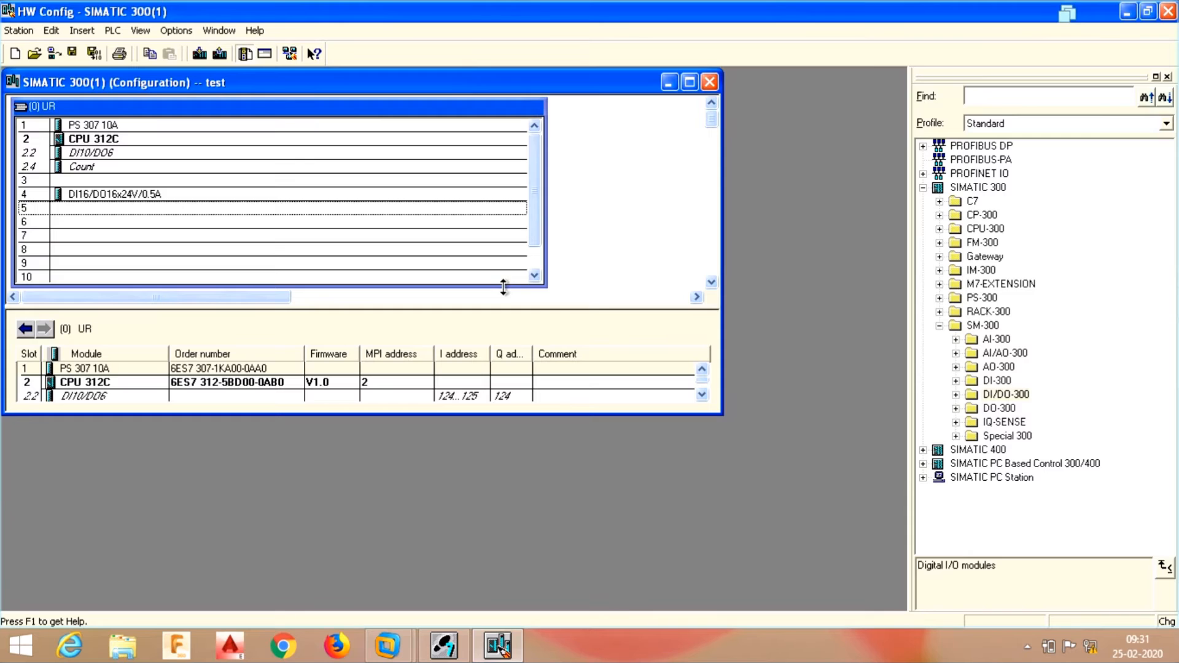
click(91, 59)
- Browse to Blocks under SIMATIC 300(1) > CPU 312C > S7 Program(1) and open OB1's properties
click(1128, 13)
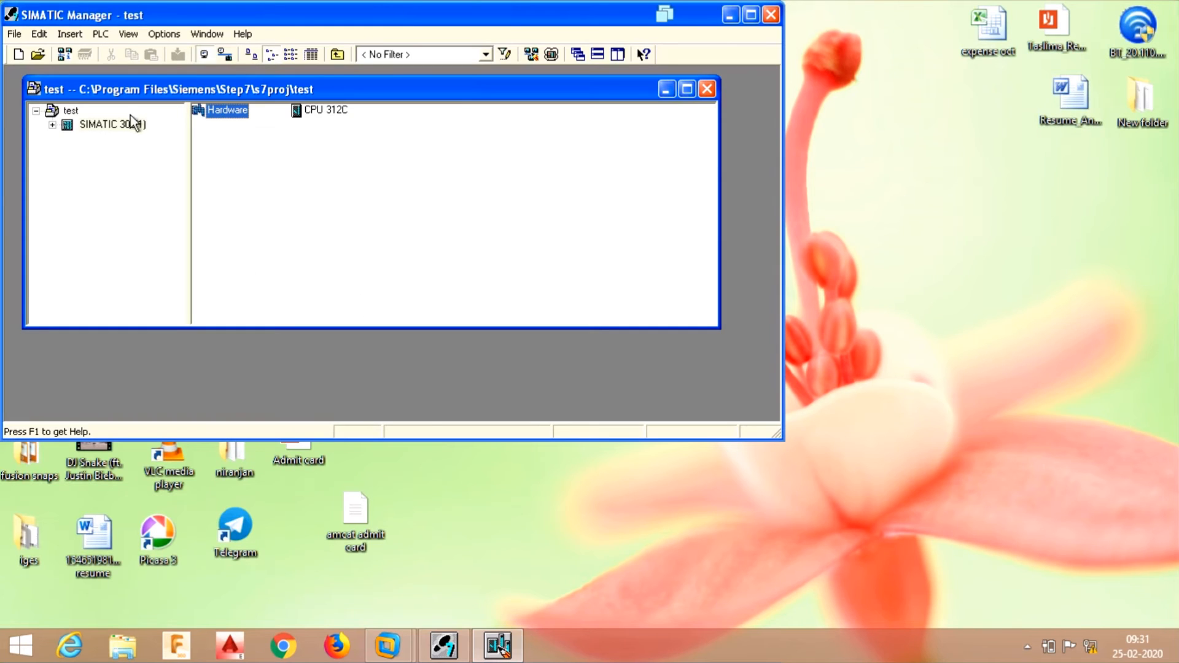
click(52, 125)
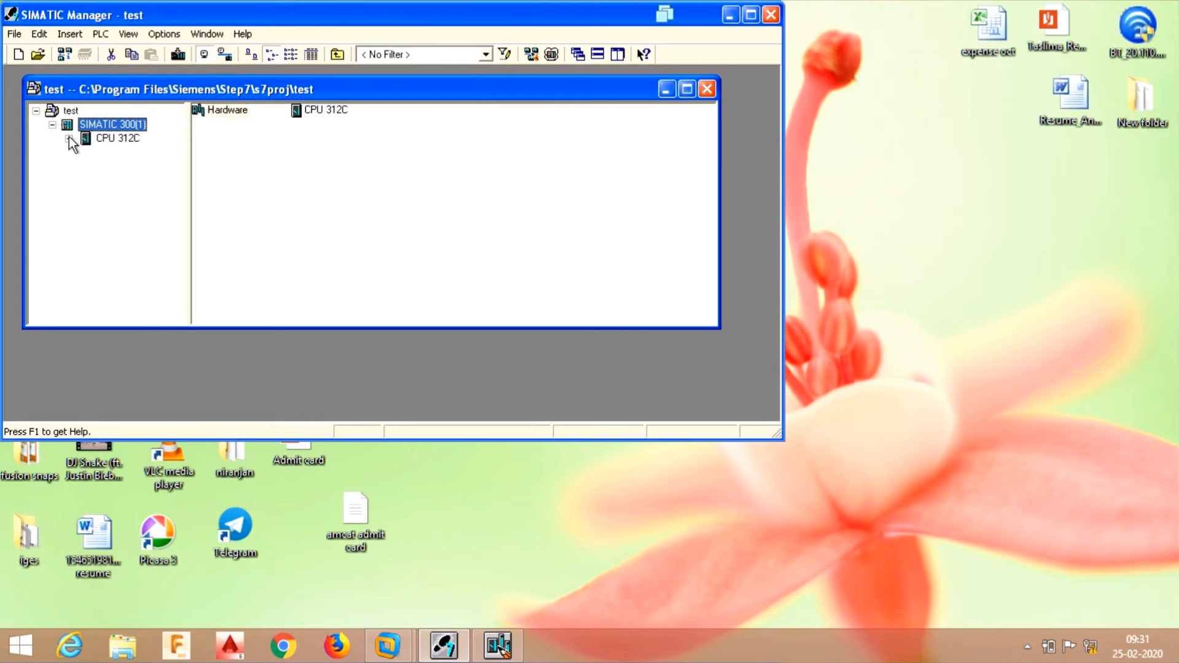
click(69, 139)
click(86, 153)
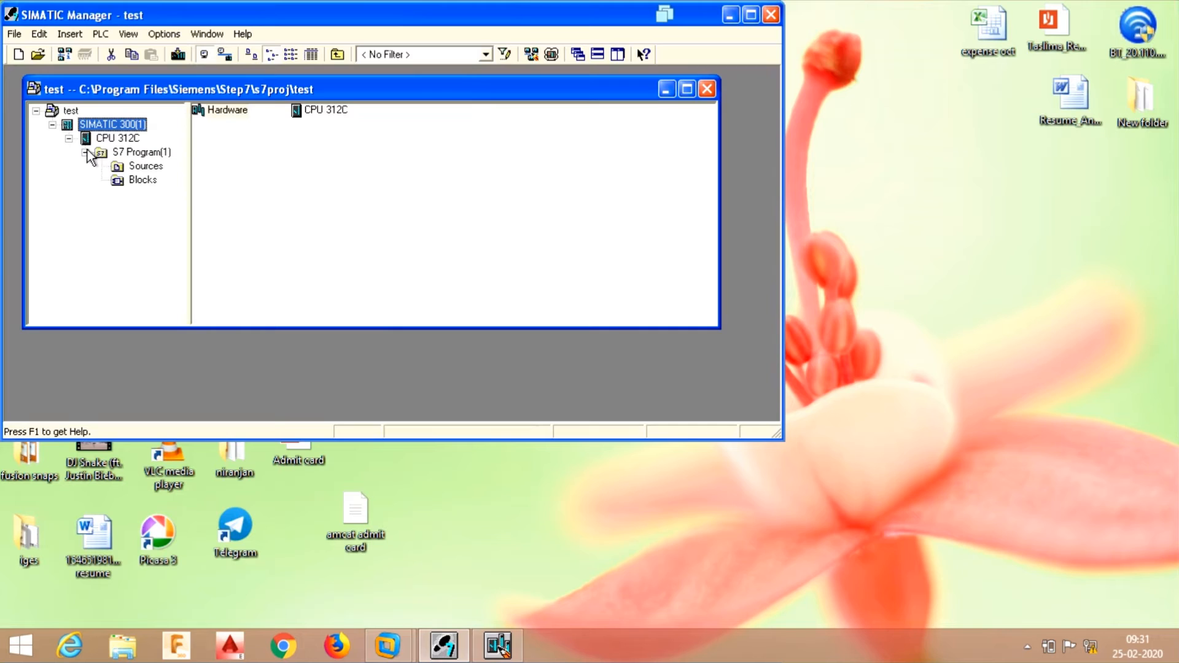
click(143, 182)
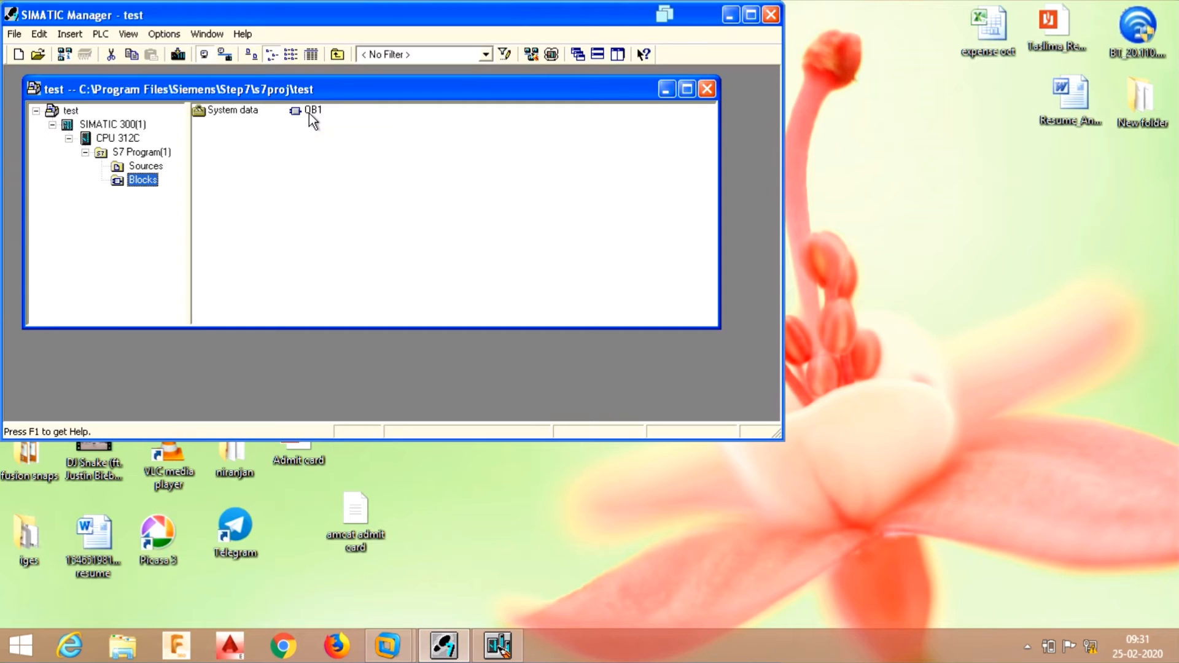
click(305, 112)
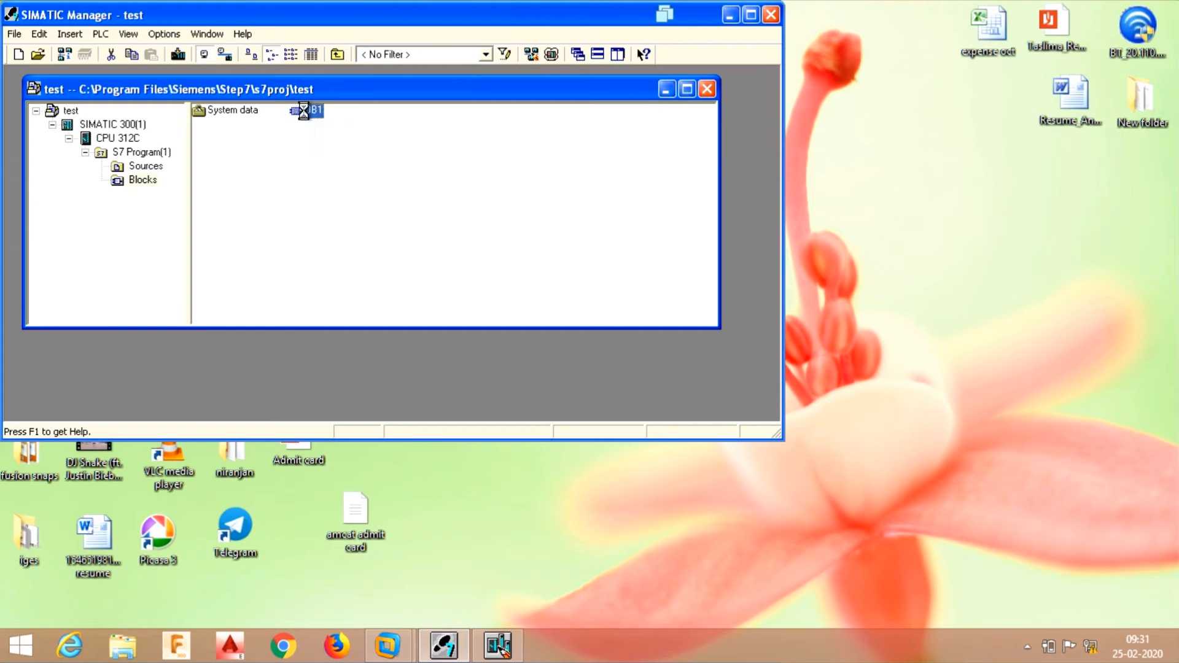
key(alt+Return)
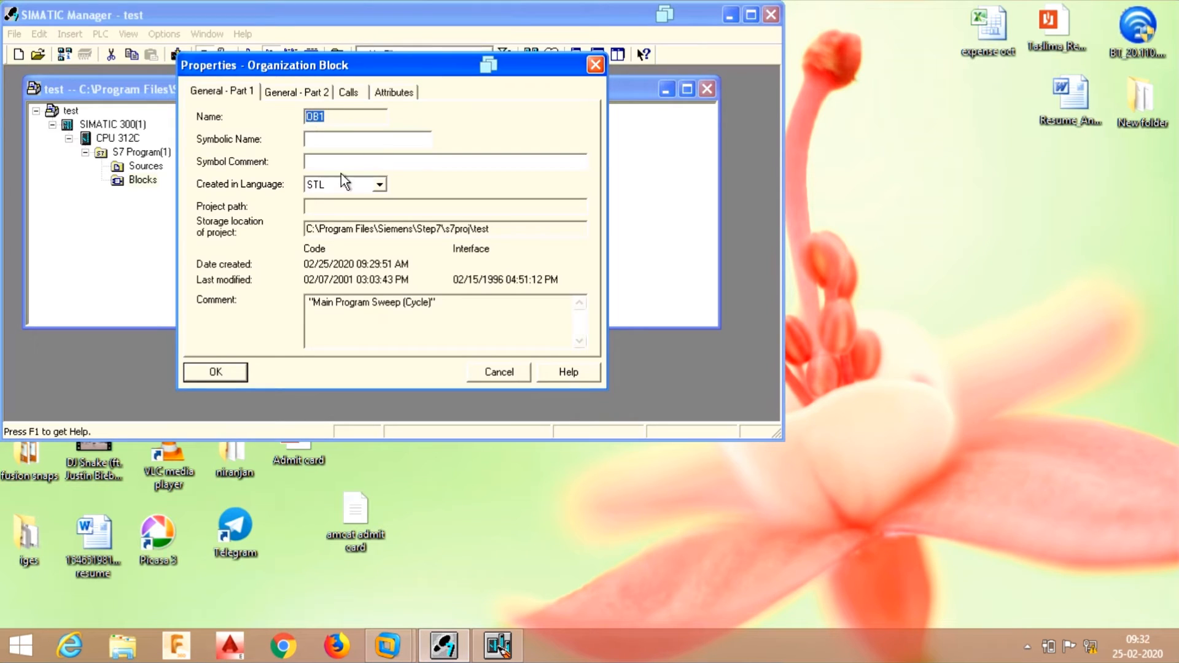
- Change OB1's Created in Language from STL to LAD and confirm with OK
click(381, 187)
click(380, 187)
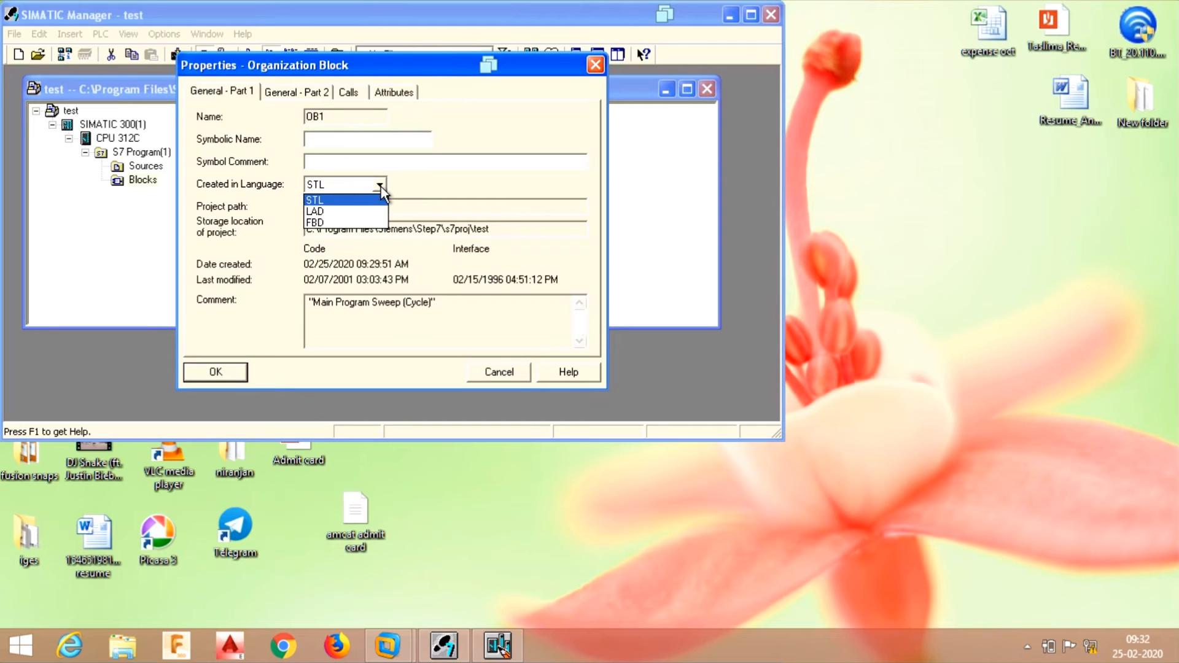
click(349, 211)
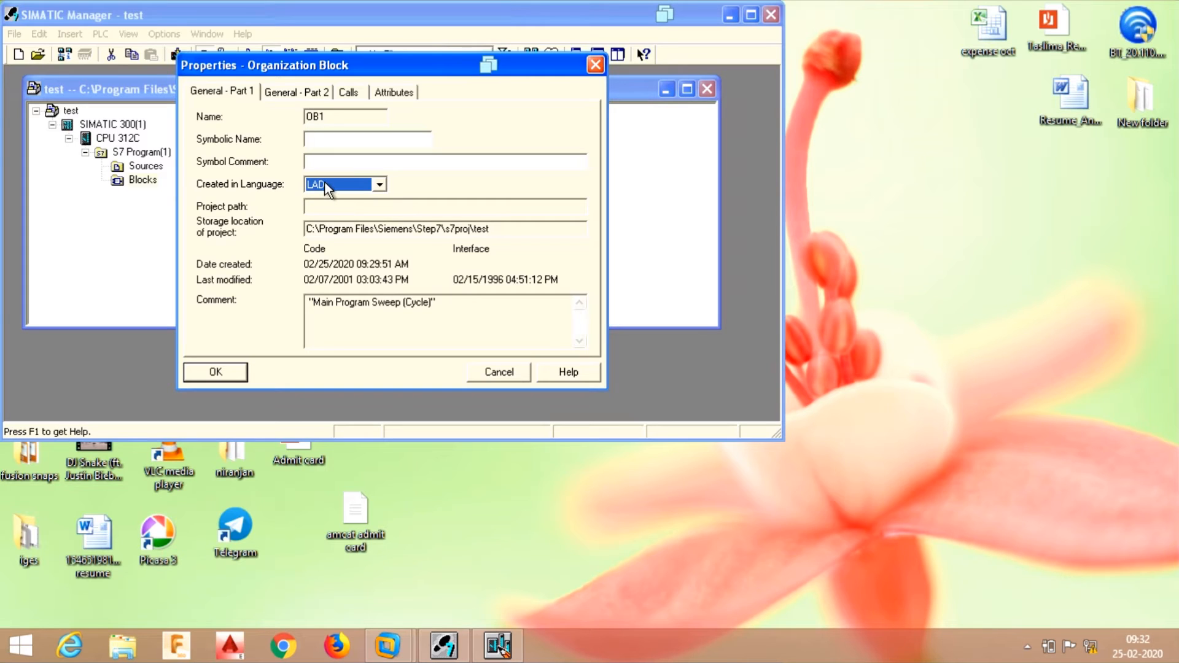
click(216, 372)
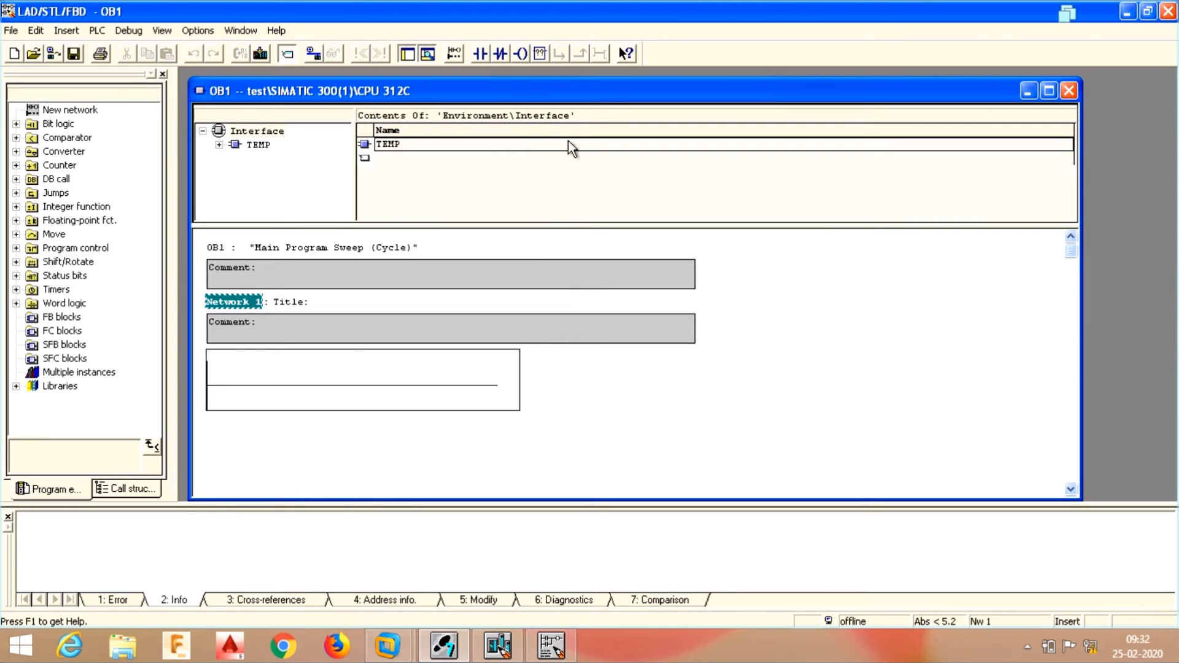
- Move and widen the OB1 editor window across the workspace, then expand the Bit logic elements
drag(567, 85, 557, 79)
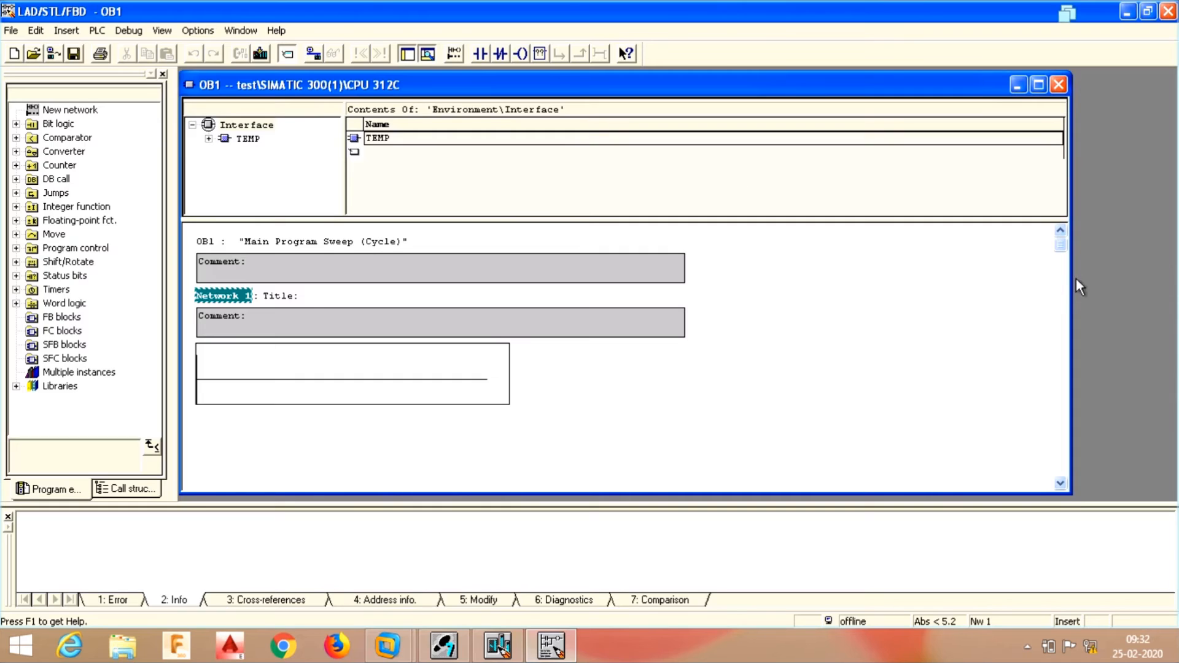
drag(1072, 282, 1175, 283)
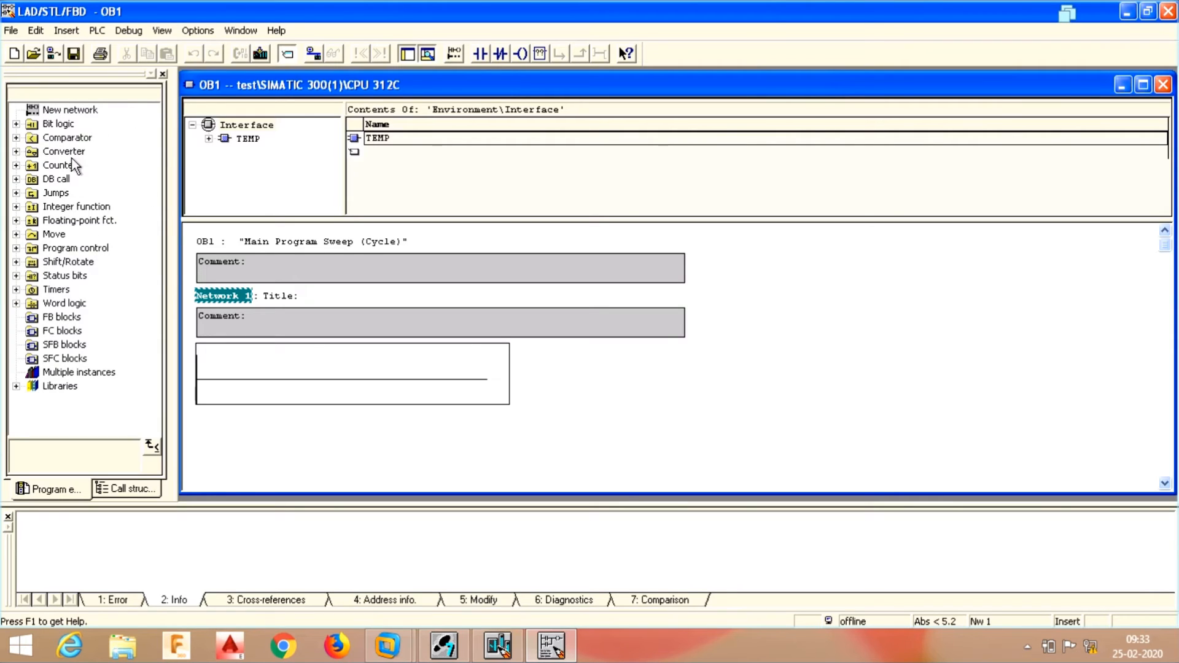
click(21, 124)
click(16, 125)
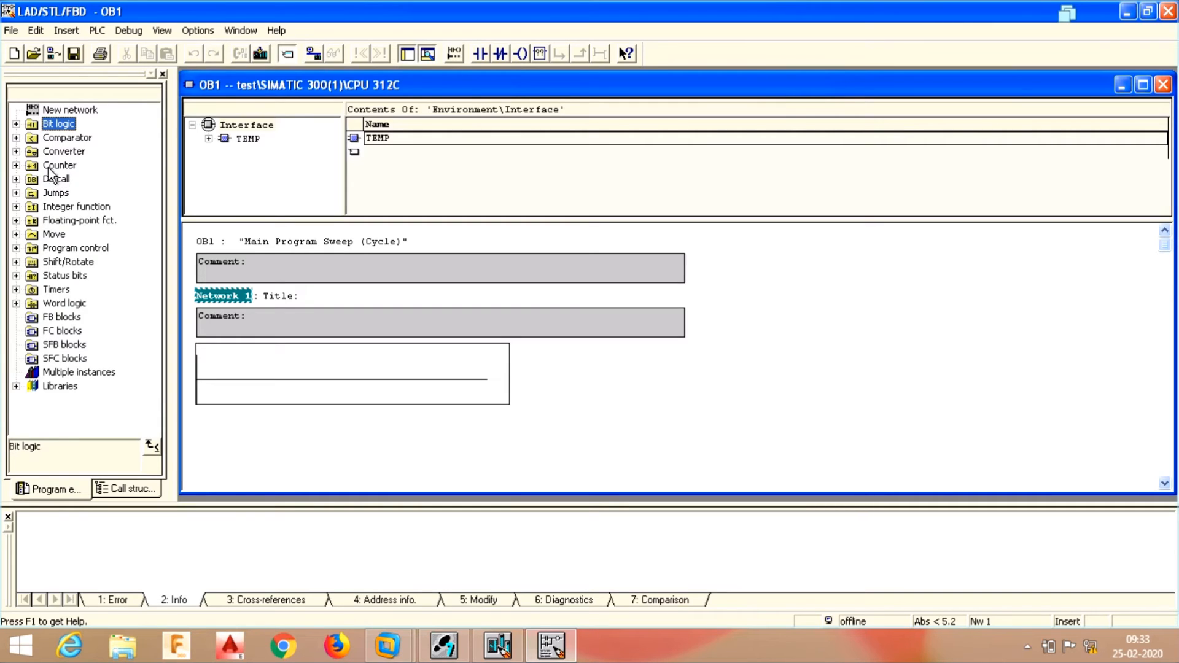
click(15, 123)
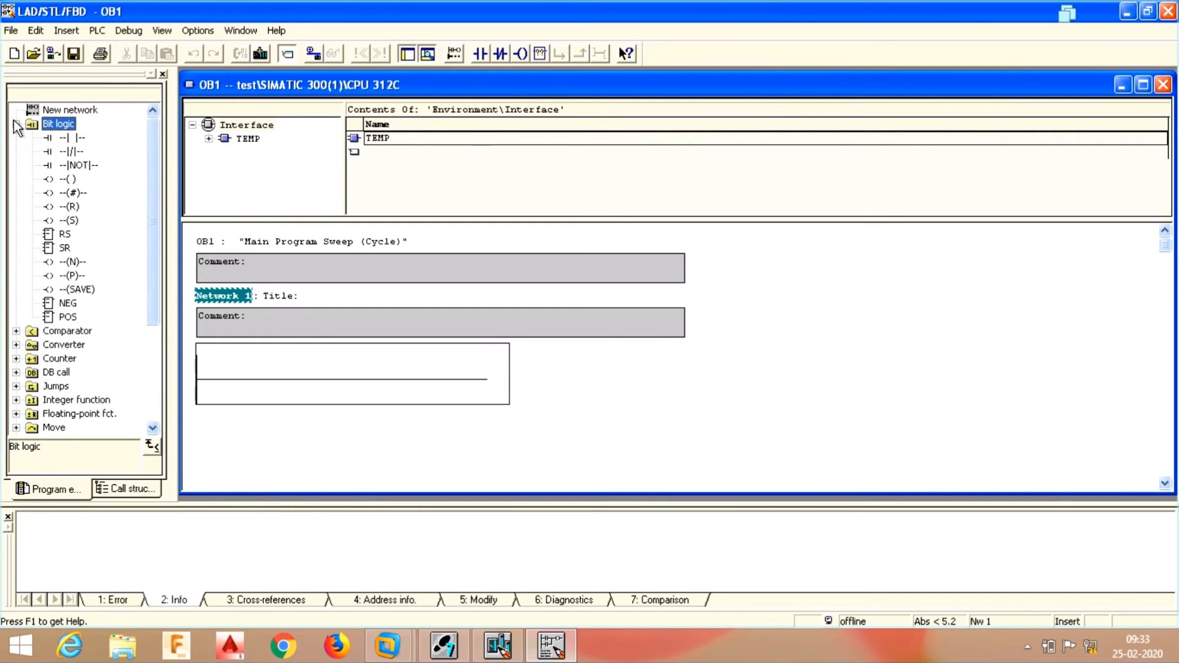
- Place a normally open contact, a normally closed contact and an output coil on Network 1
double_click(73, 137)
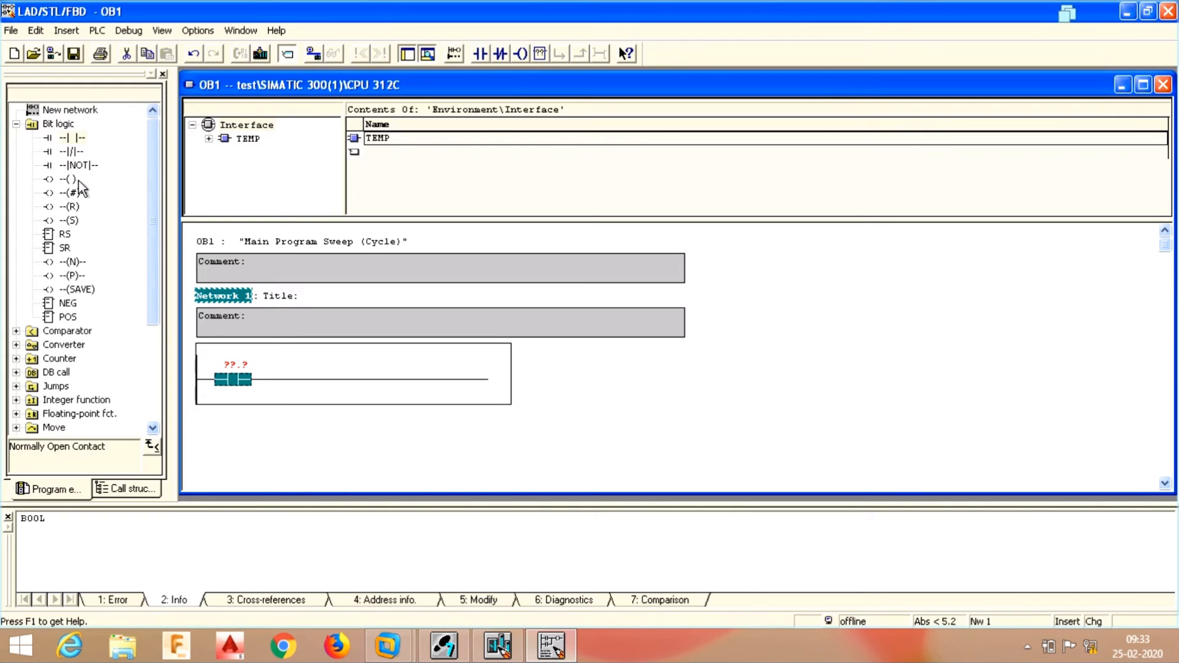
double_click(73, 153)
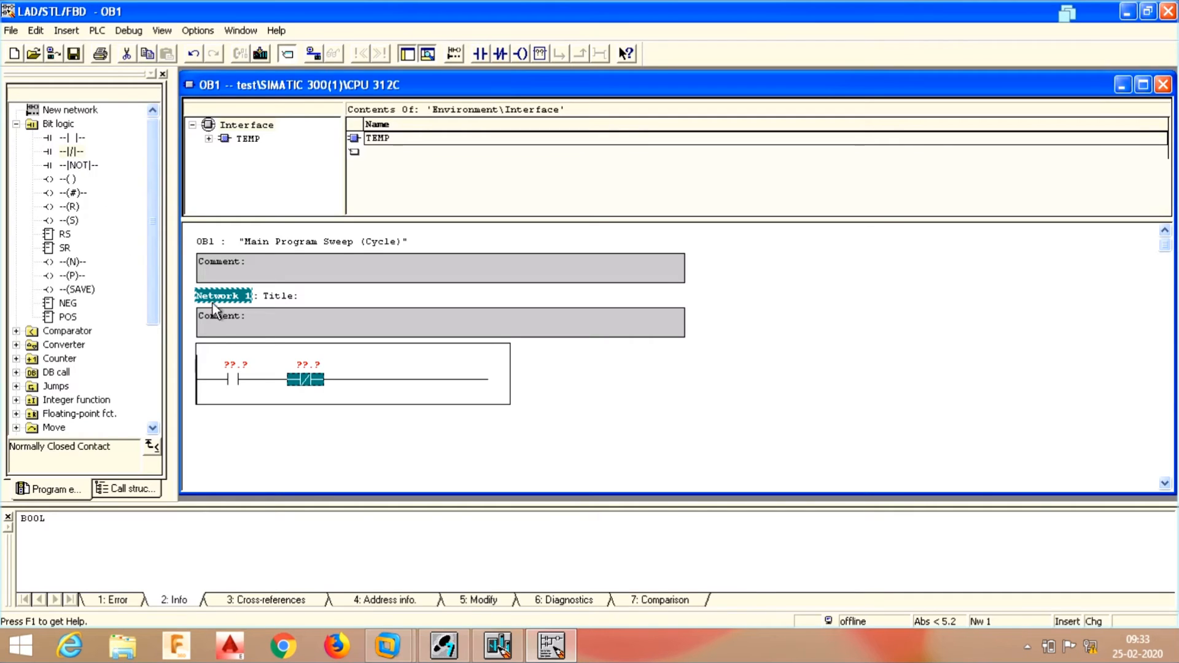
double_click(69, 180)
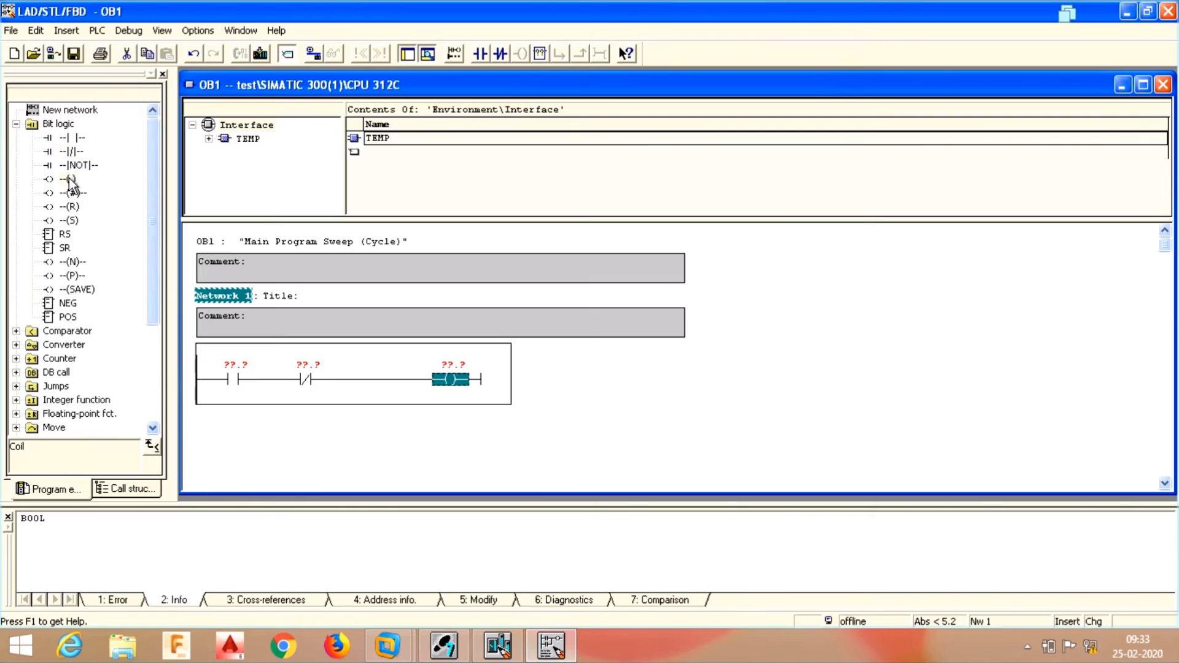
click(209, 378)
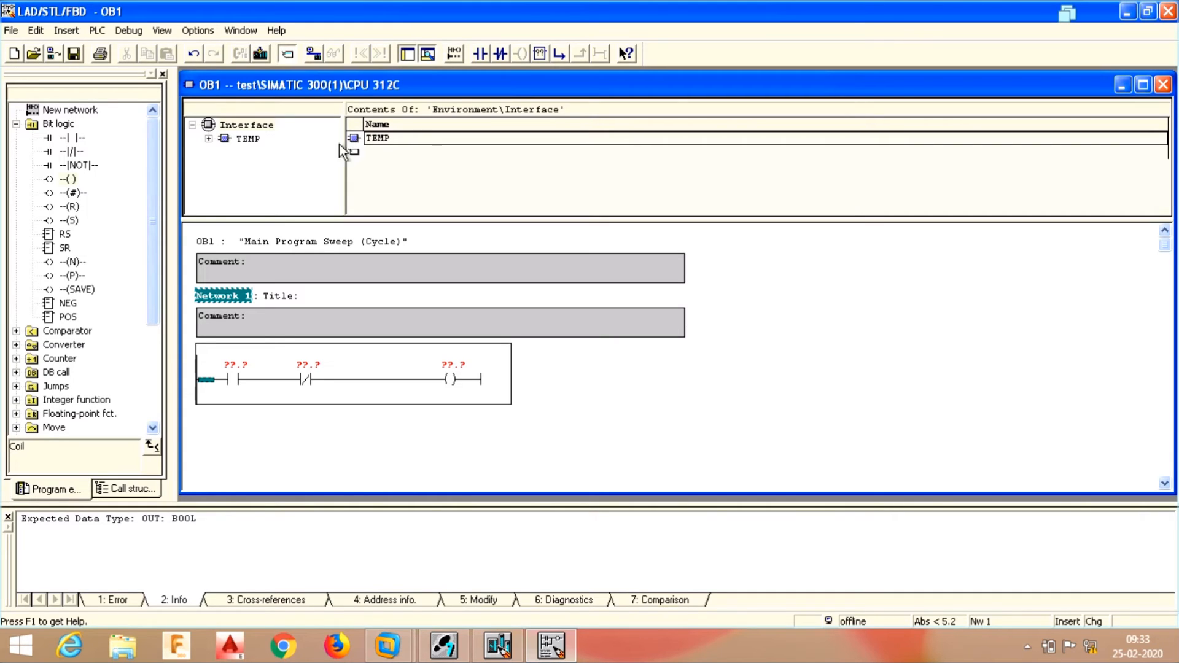
- Address the normally open contact as I0.0 and the normally closed contact as I0.1
click(239, 379)
click(234, 360)
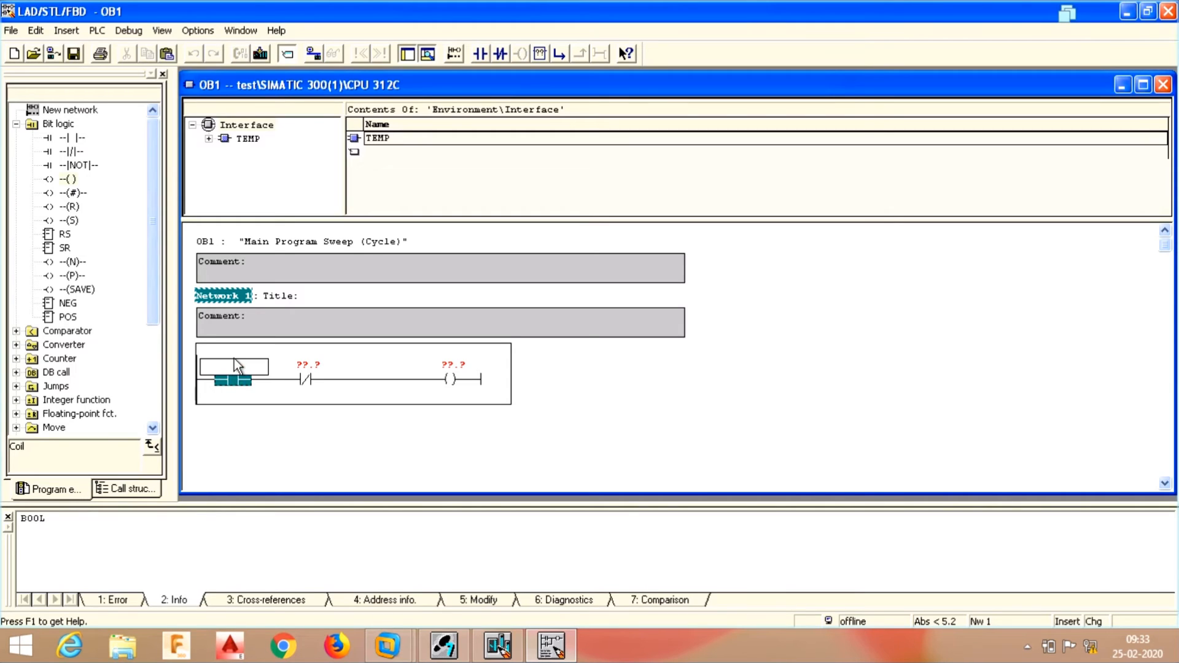
text(i0.)
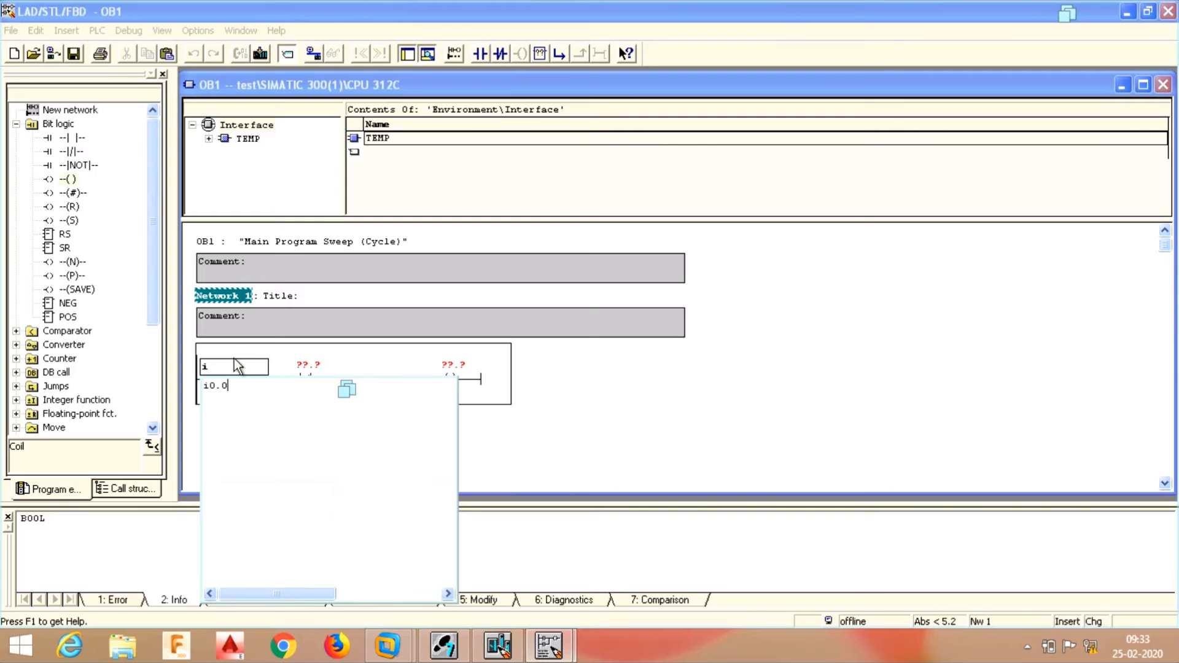
text(0)
key(Return)
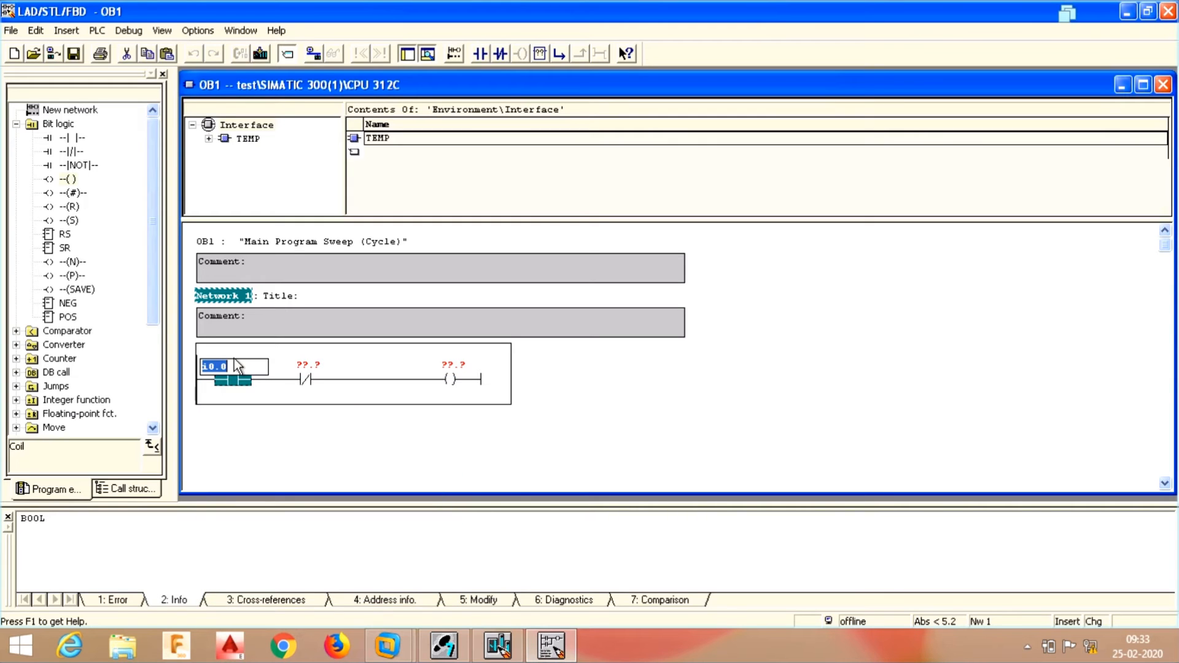
click(300, 364)
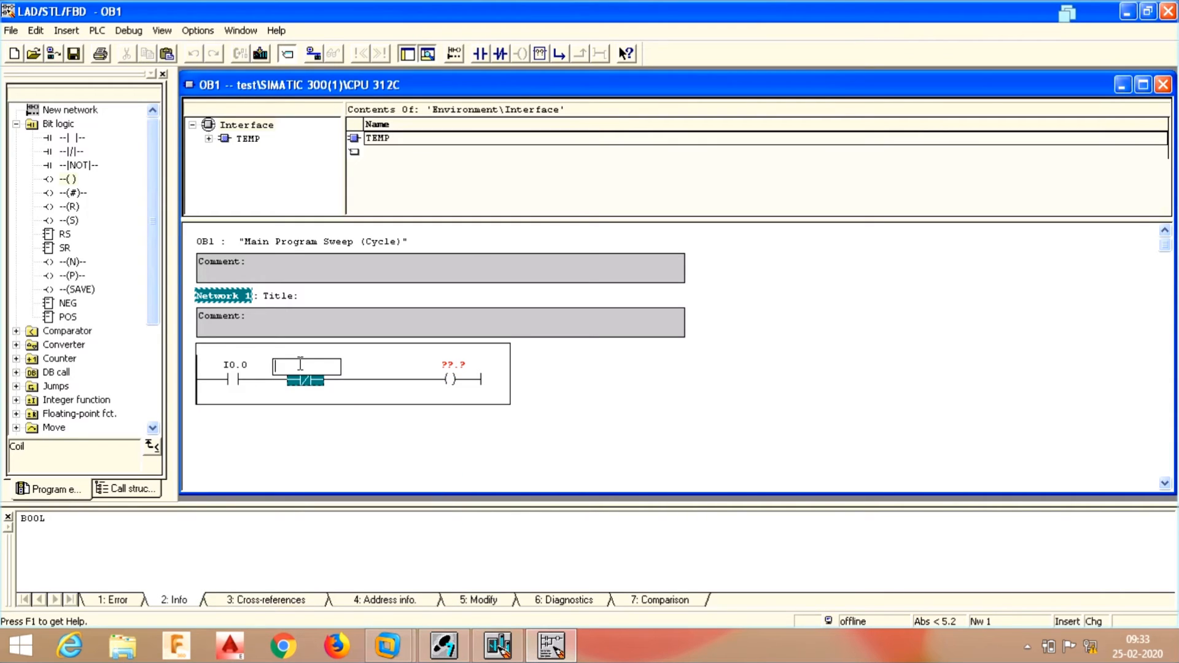
text(i)
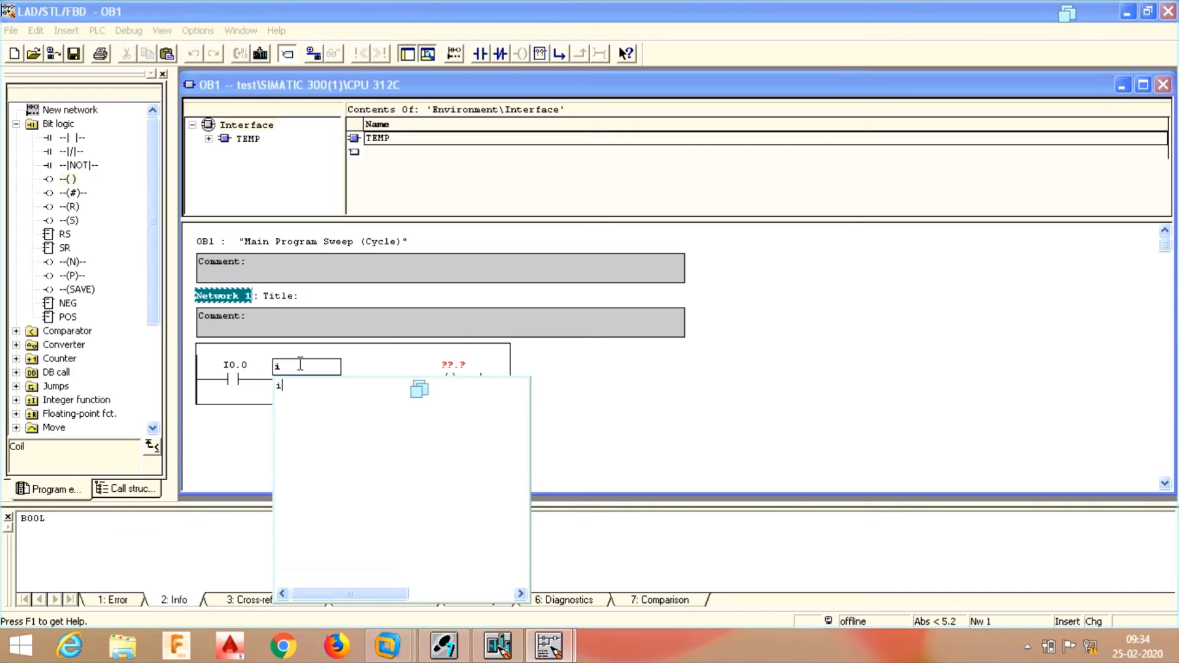
text(0.1)
key(Return)
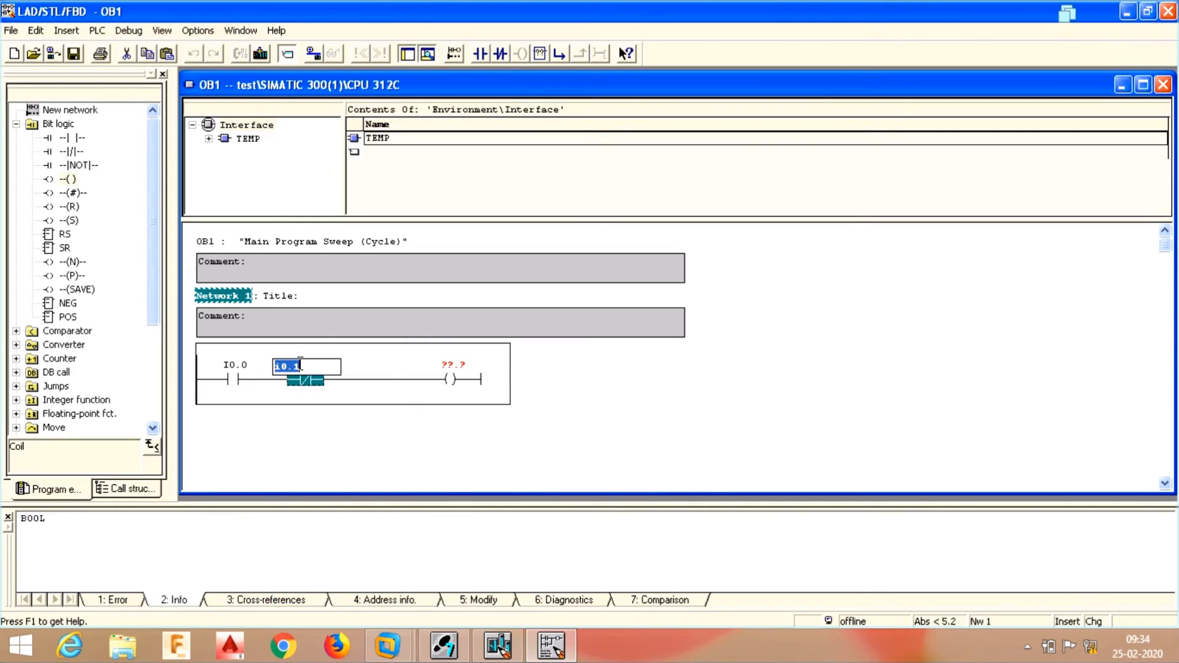
- Address the coil as Q0.0 and open a new branch at the rung start
click(455, 366)
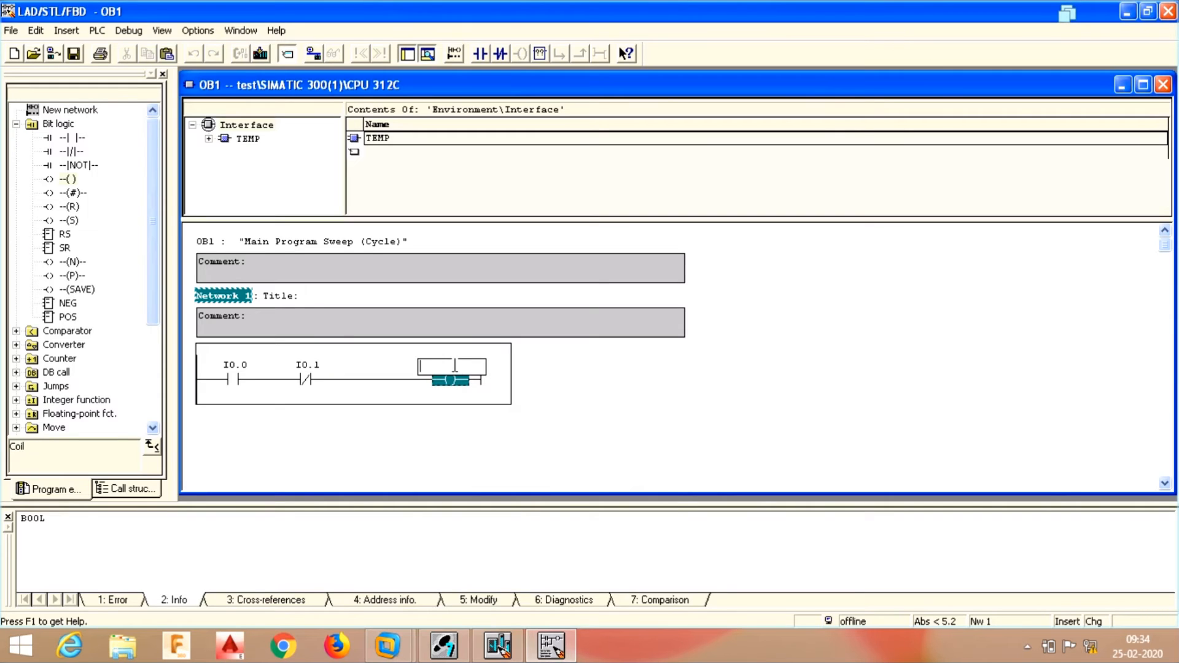
text(q0.0)
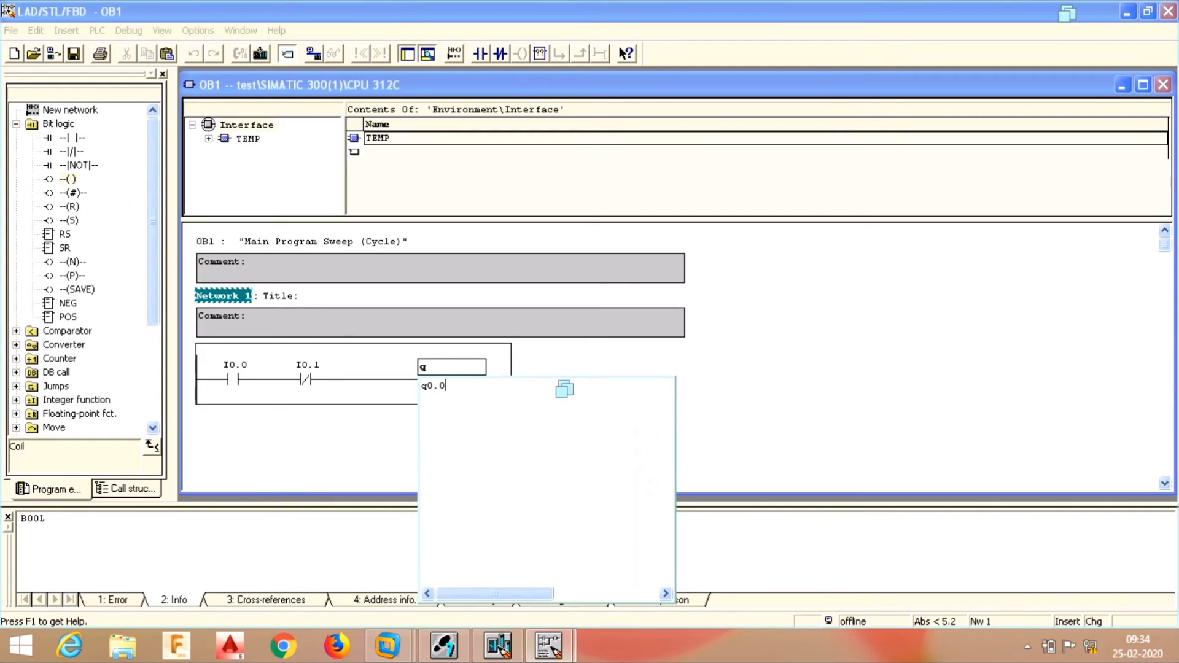
key(Return)
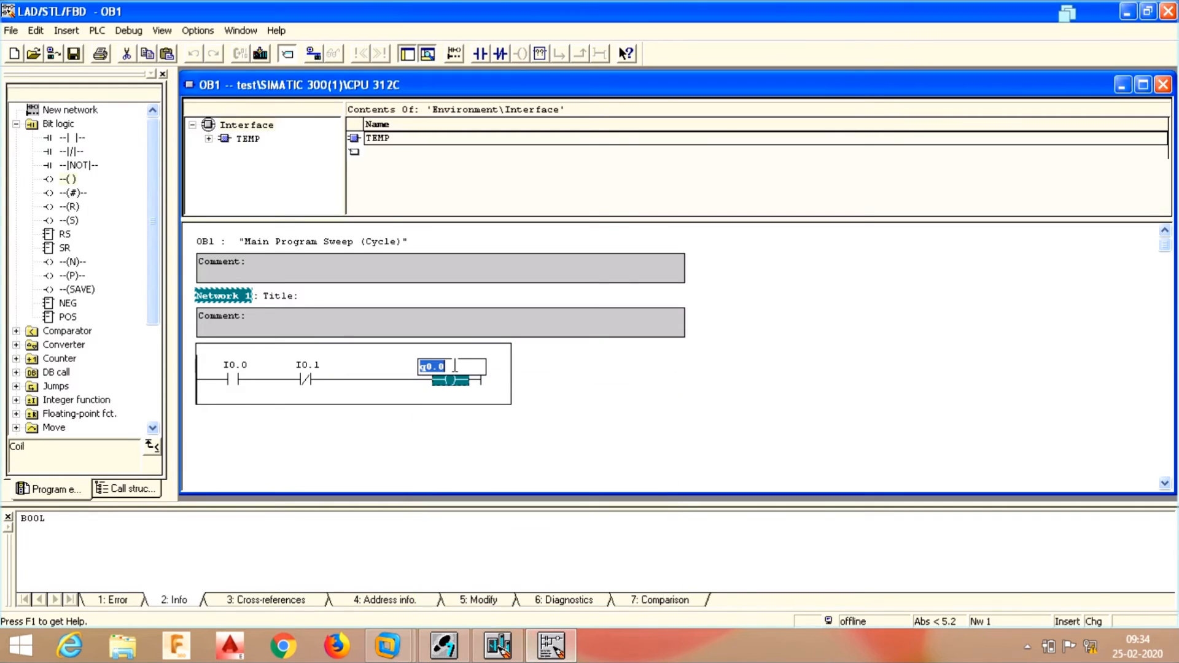
click(298, 423)
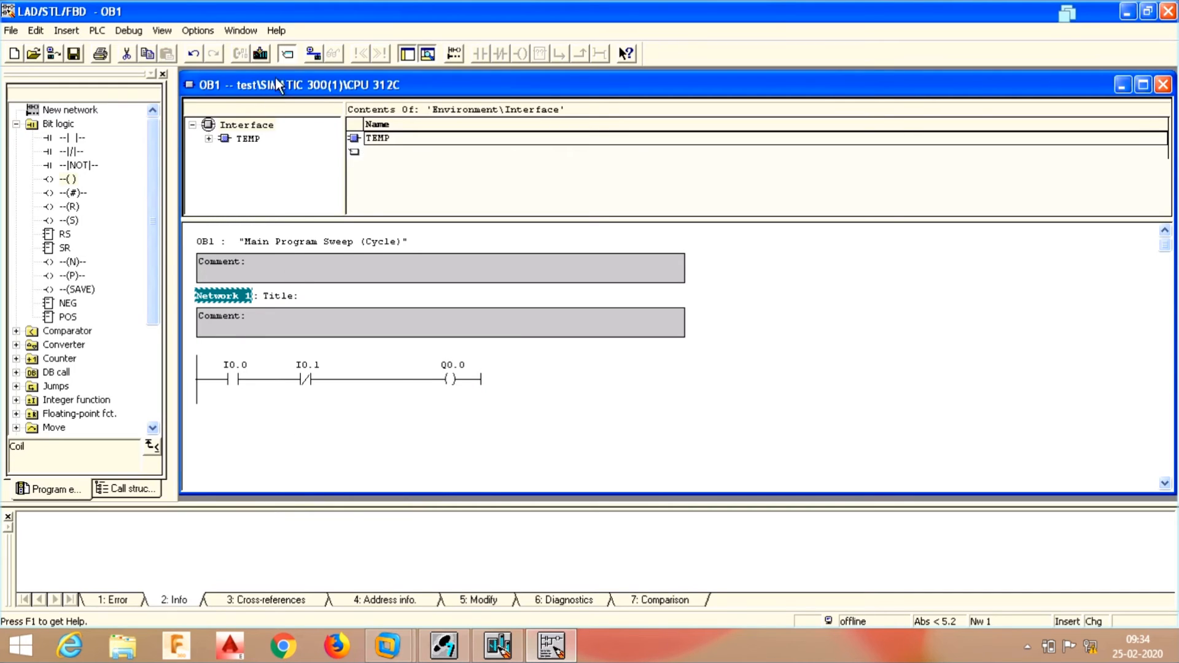
click(200, 383)
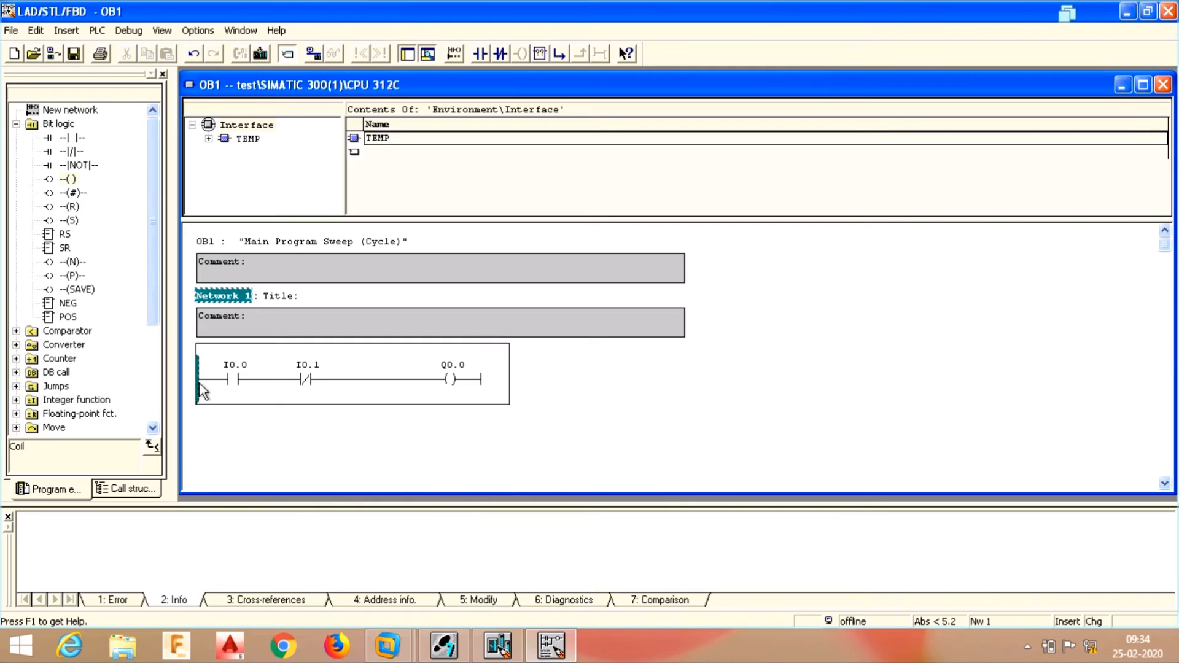
click(559, 53)
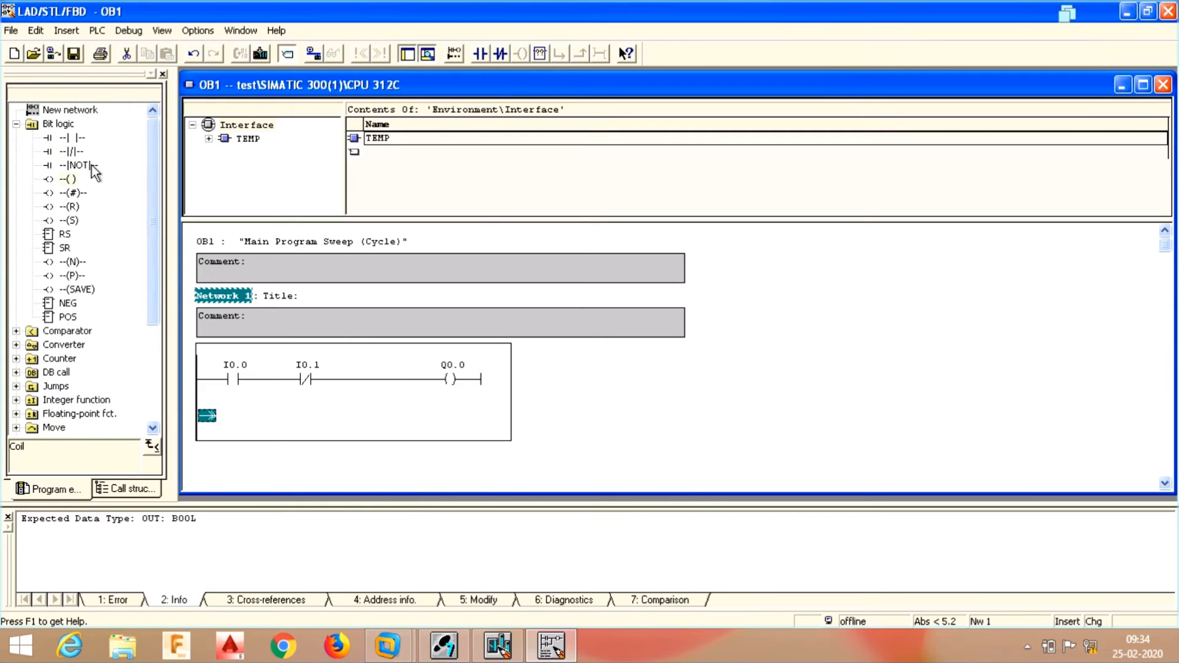
- Add a Q0.0 normally open contact in the branch and close it in parallel around I0.0
double_click(77, 148)
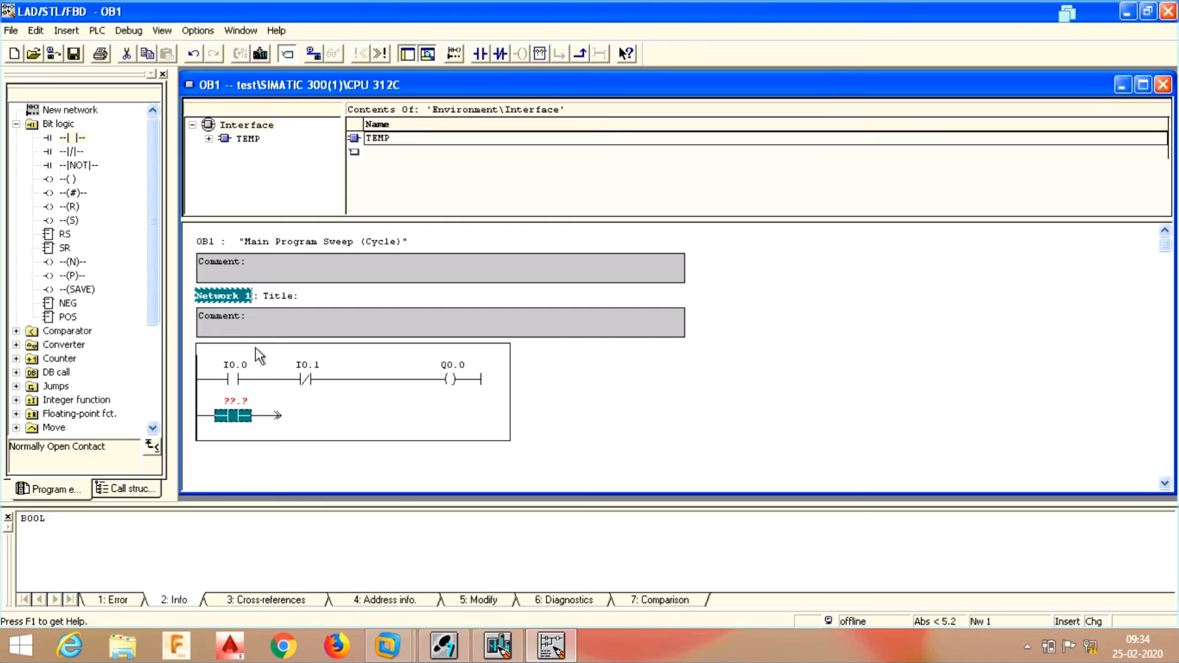
click(236, 401)
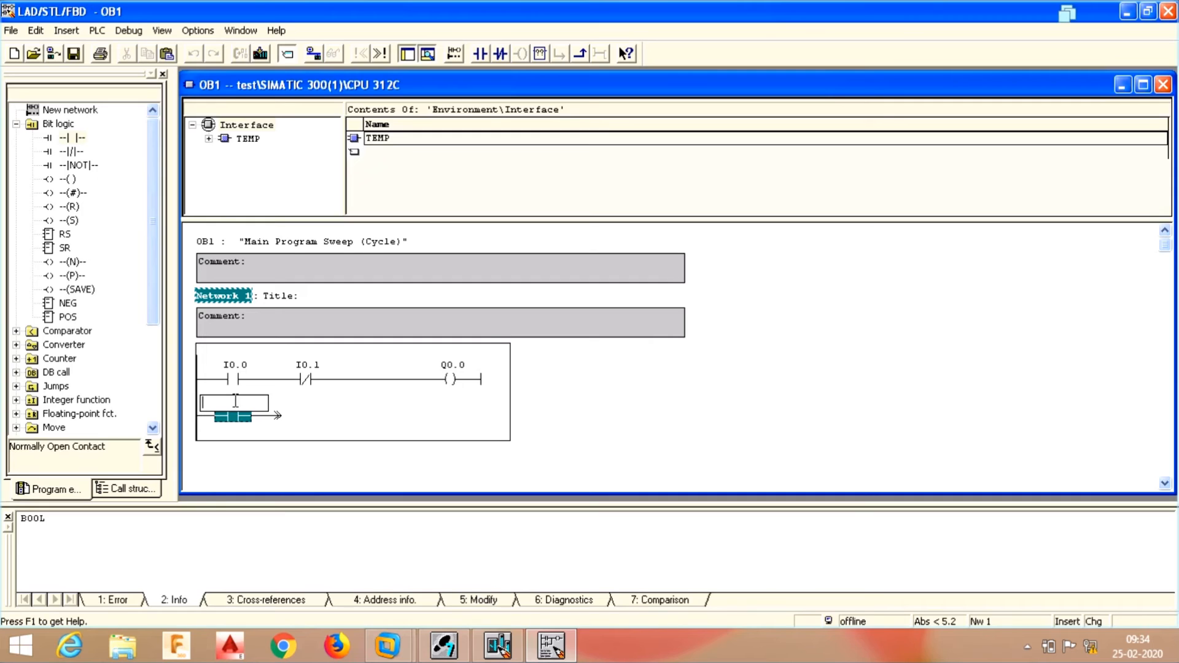
text(q)
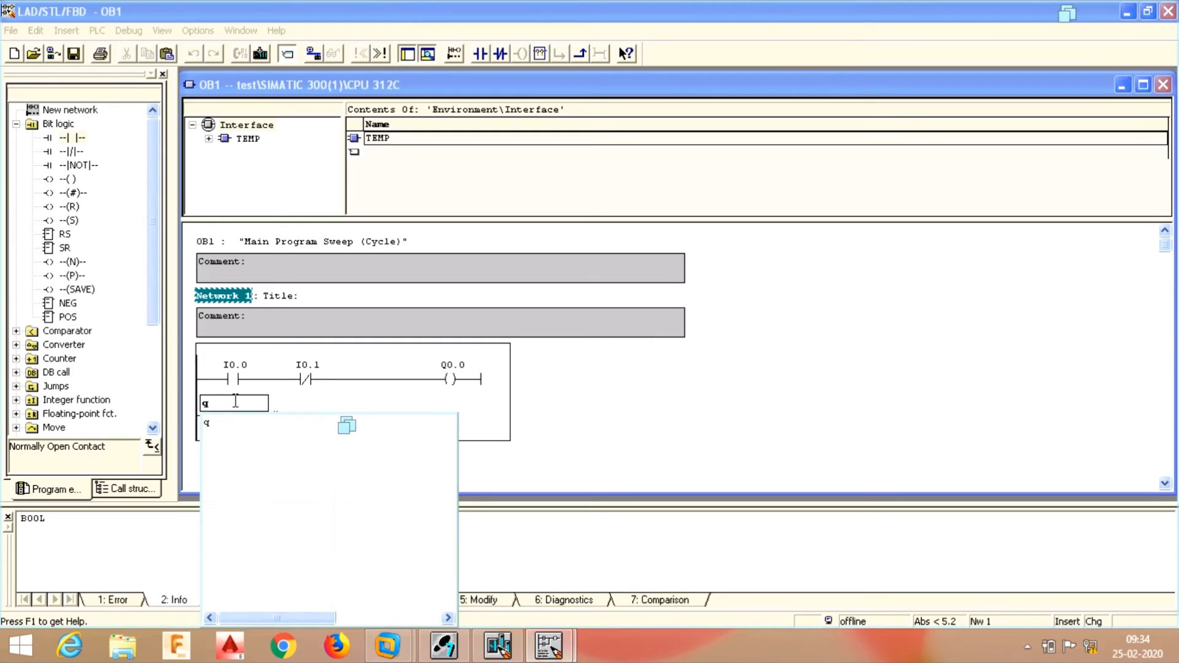
text(0.0)
key(Return)
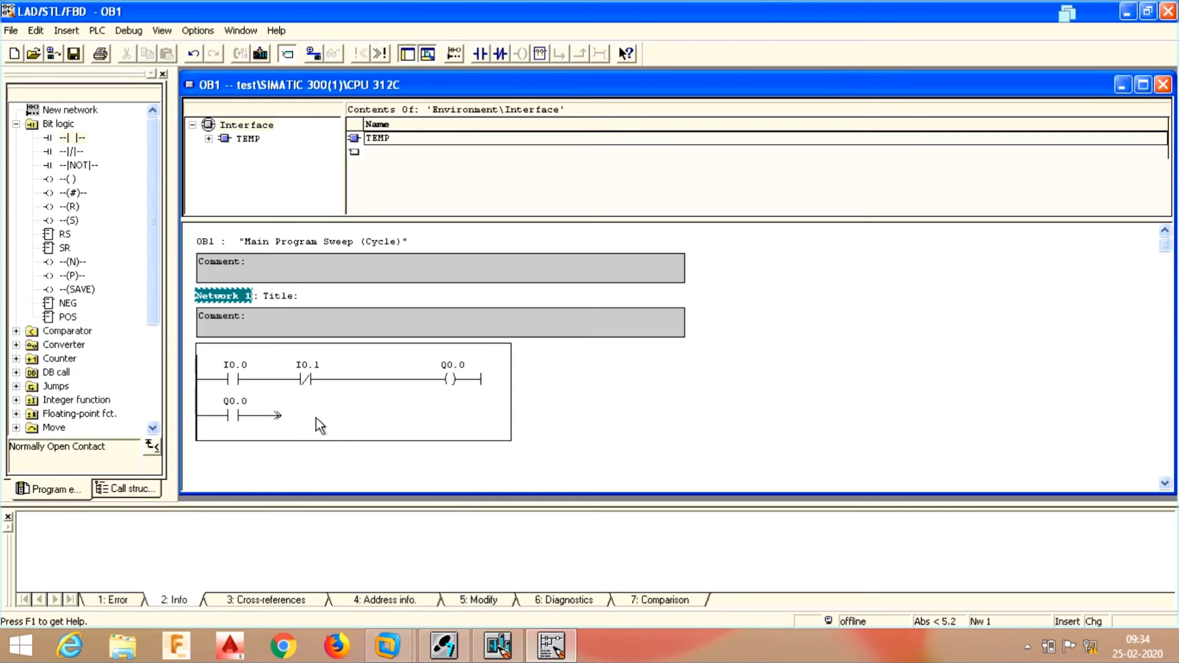
click(275, 415)
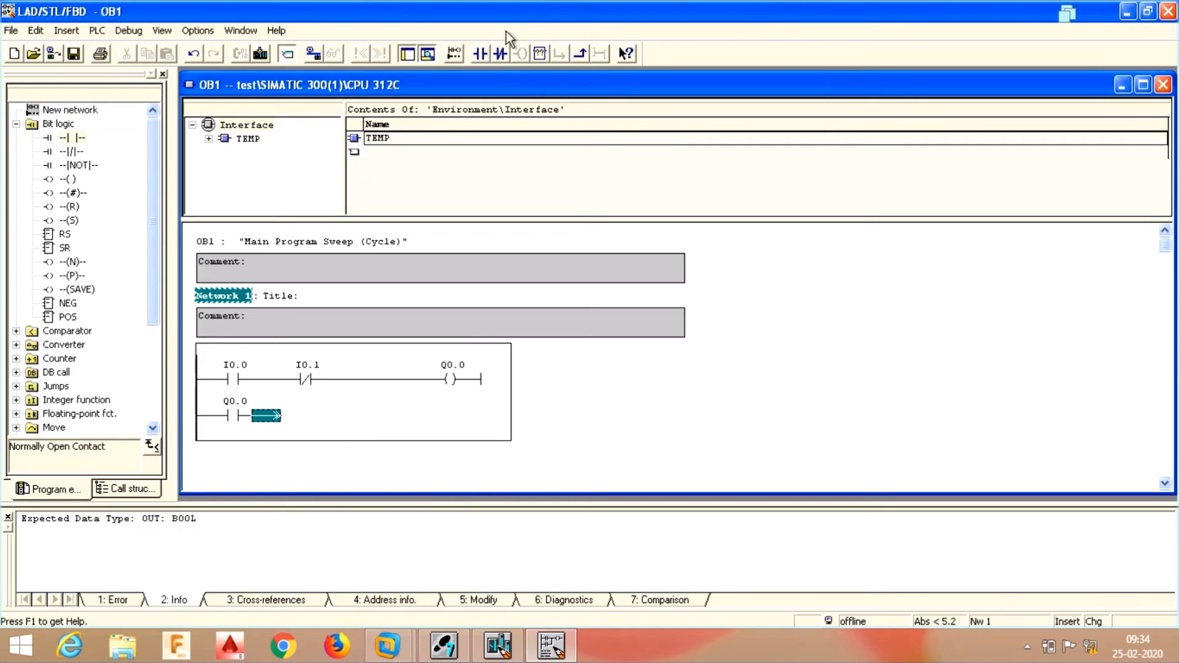
click(584, 54)
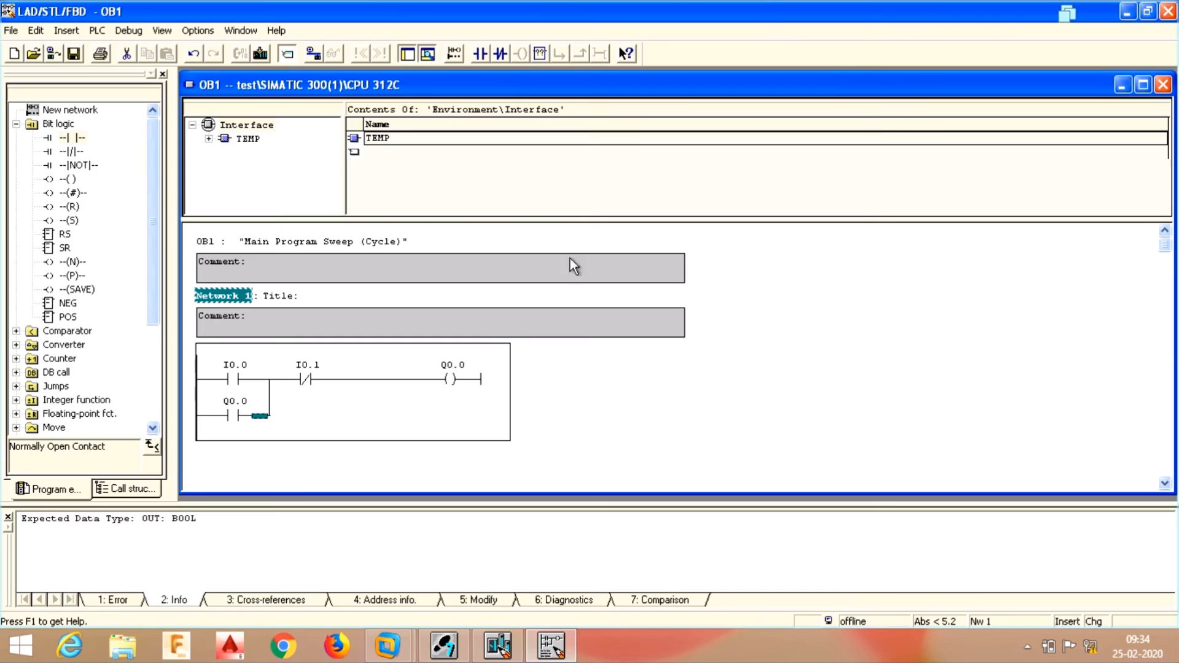
click(572, 418)
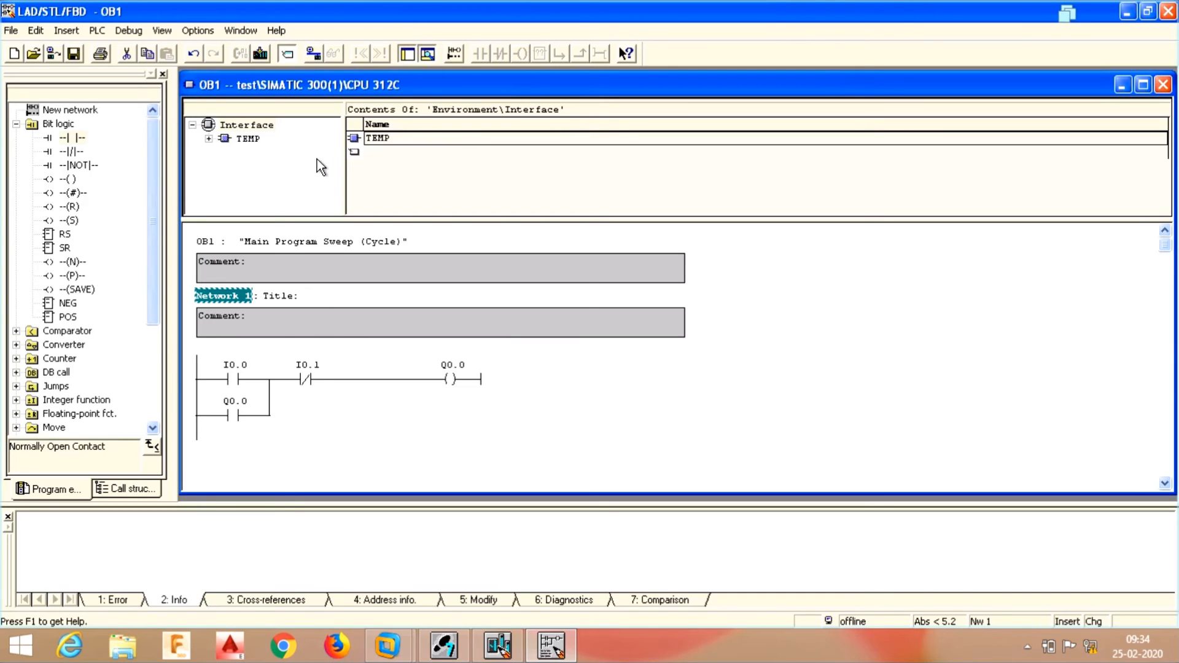
- Save OB1 and bring SIMATIC Manager to the front
click(75, 54)
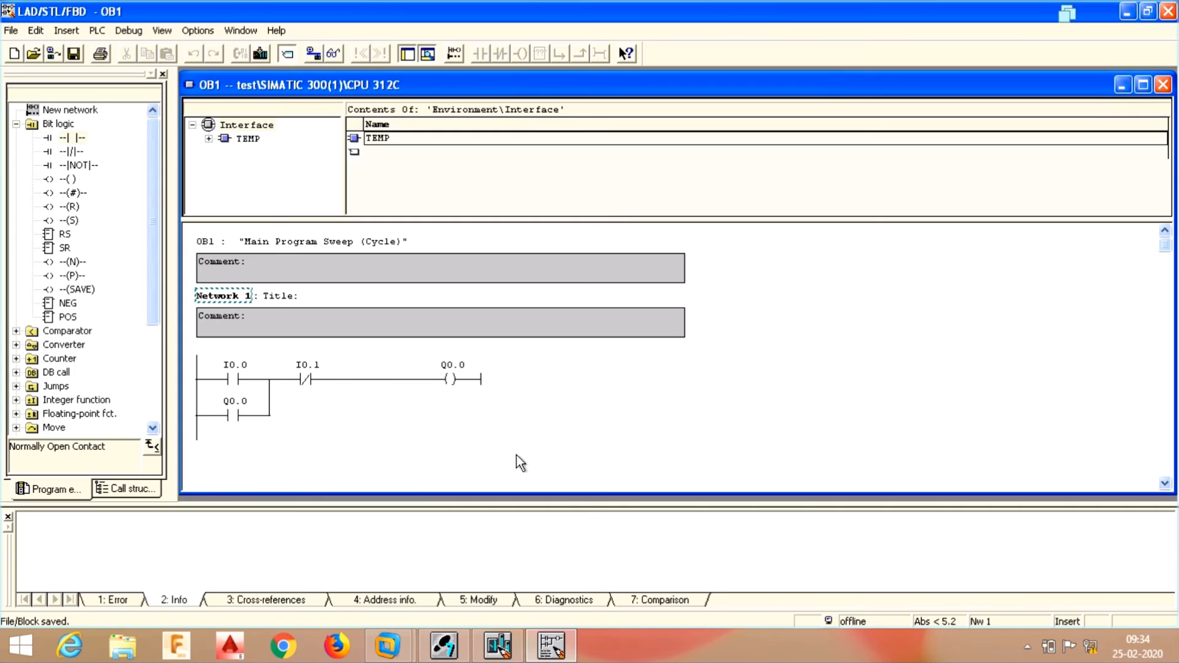
click(444, 645)
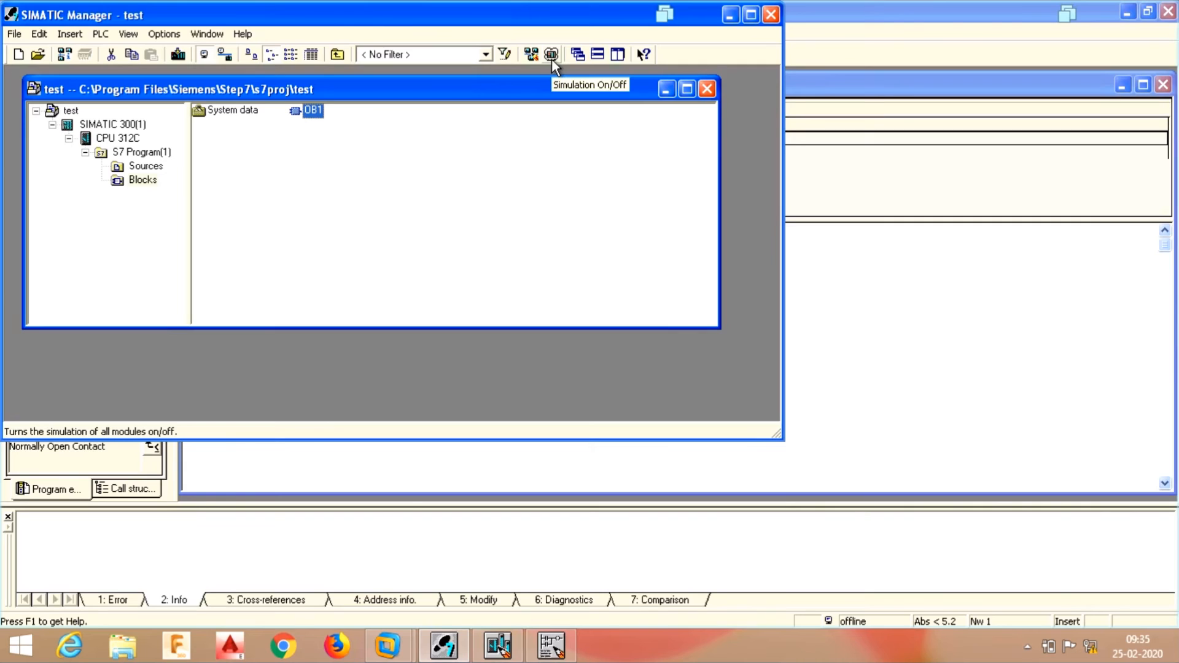
- Turn on PLC simulation to launch S7-PLCSIM, then minimize SIMATIC Manager
click(551, 55)
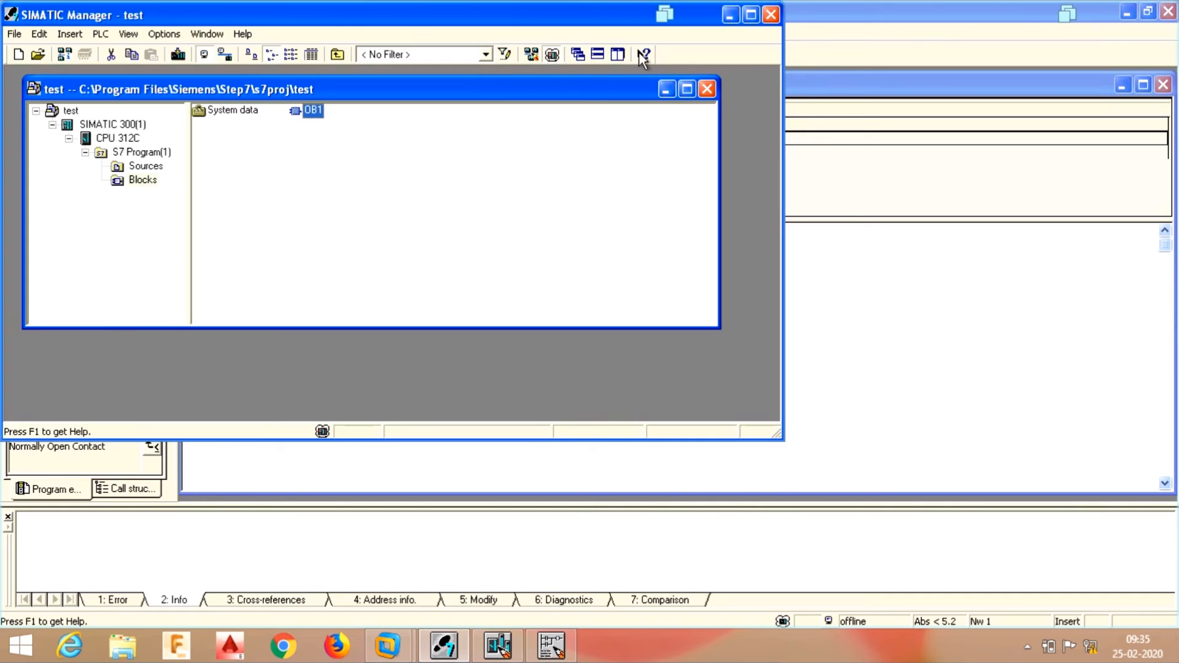
click(729, 15)
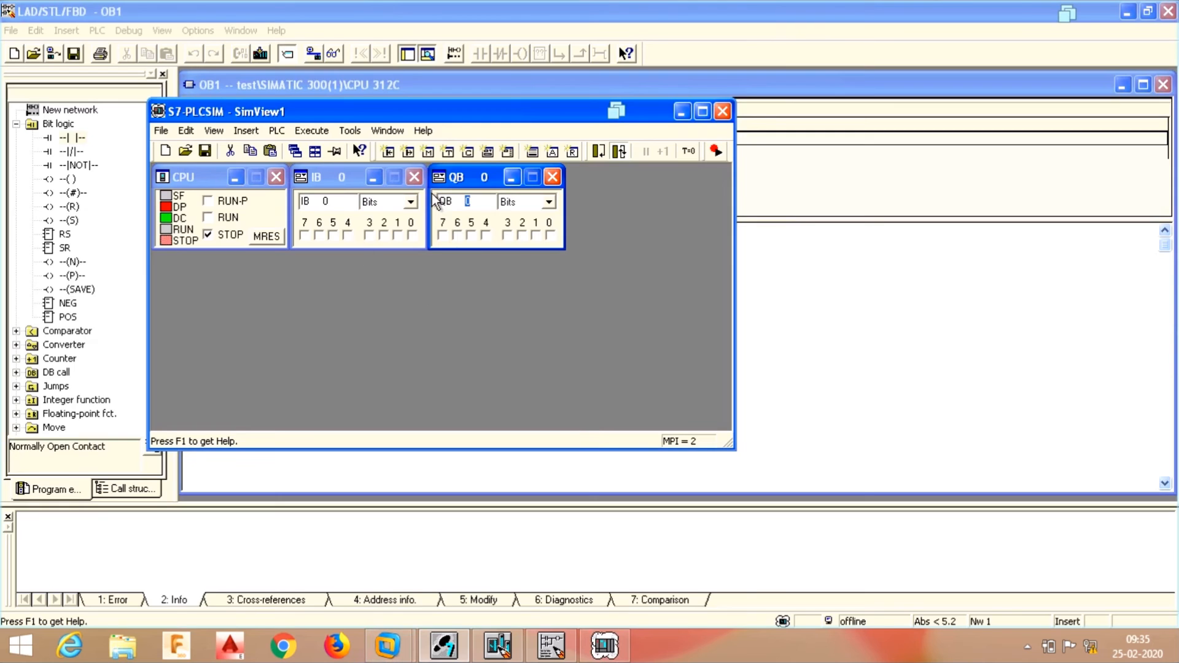
- Download OB1 to the simulated CPU, agreeing to overwrite the existing OB1 block
click(681, 111)
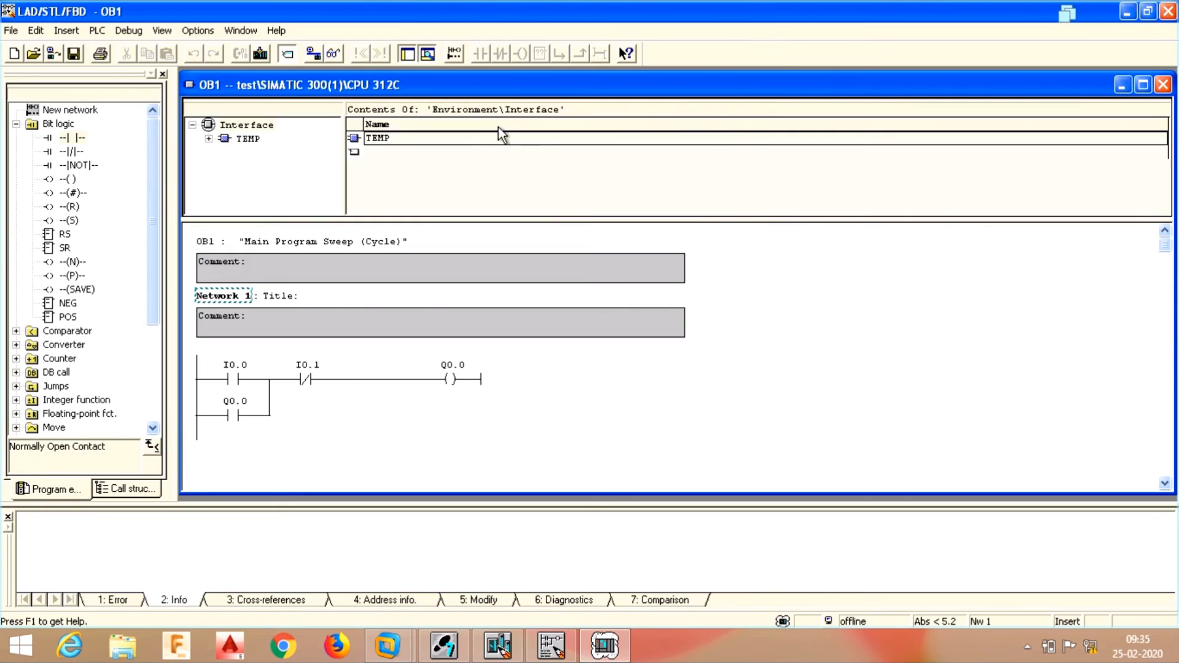
click(261, 54)
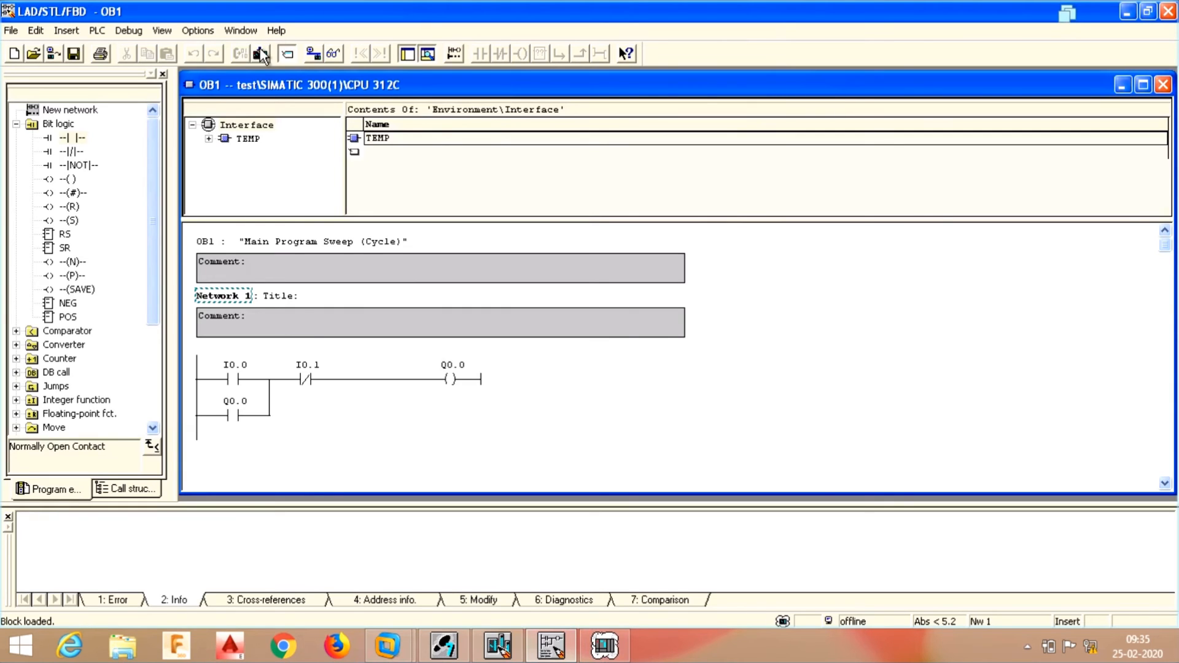
click(261, 53)
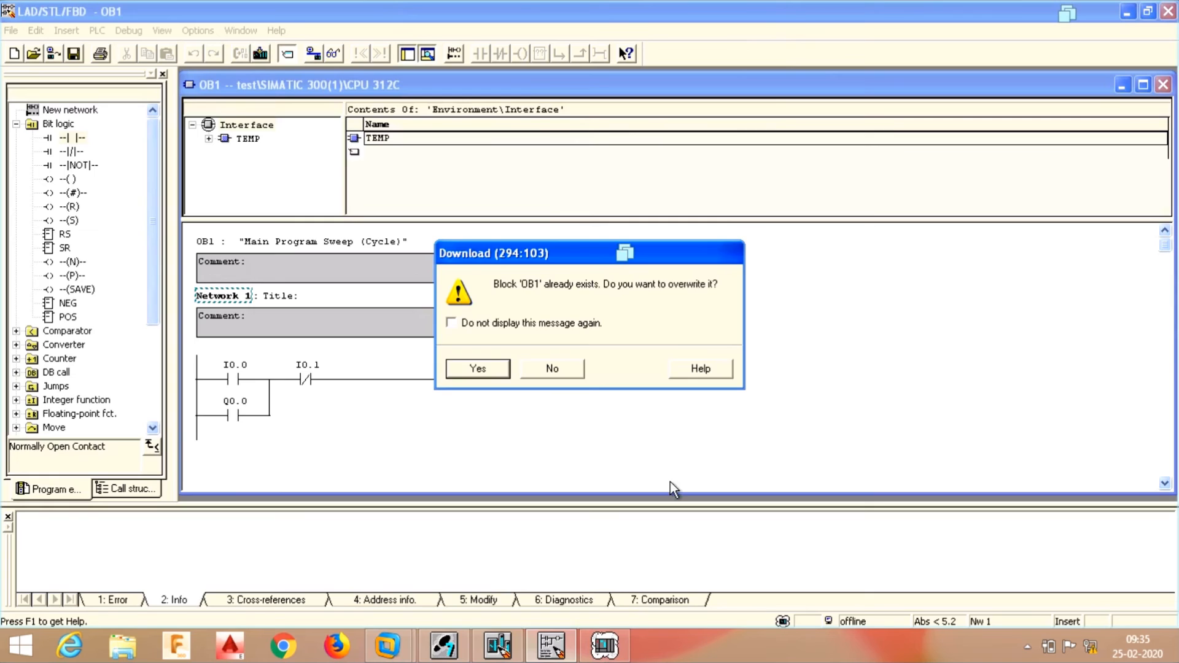
click(477, 369)
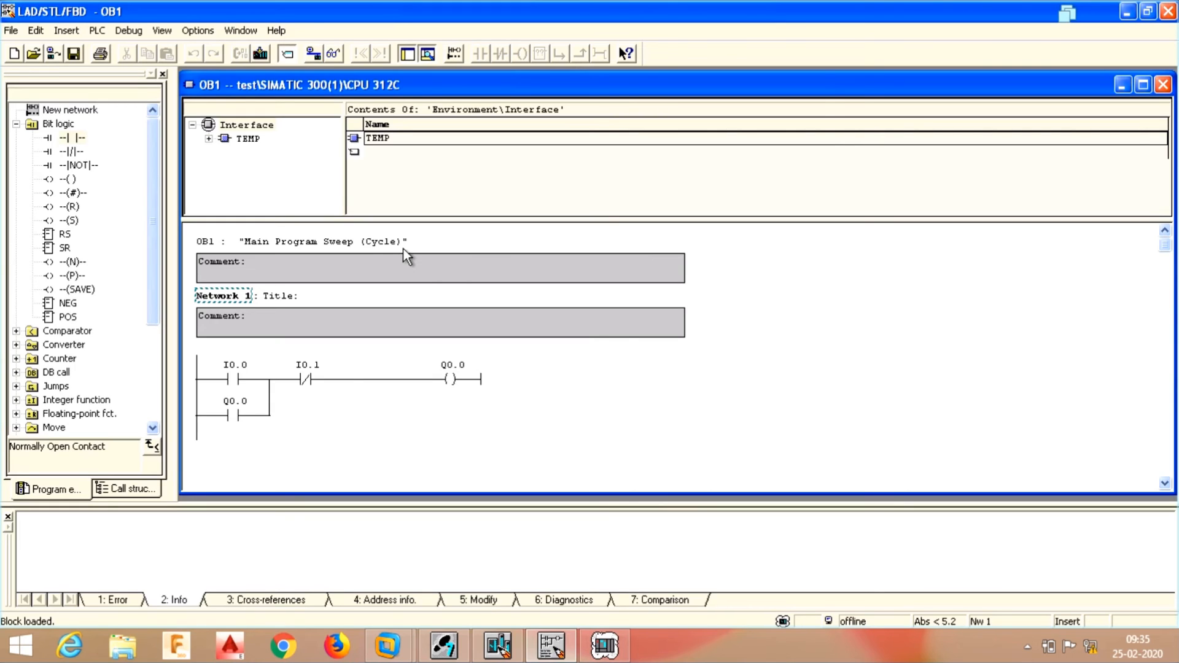
- Monitor OB1 online and place the S7-PLCSIM window below the ladder rung
click(334, 55)
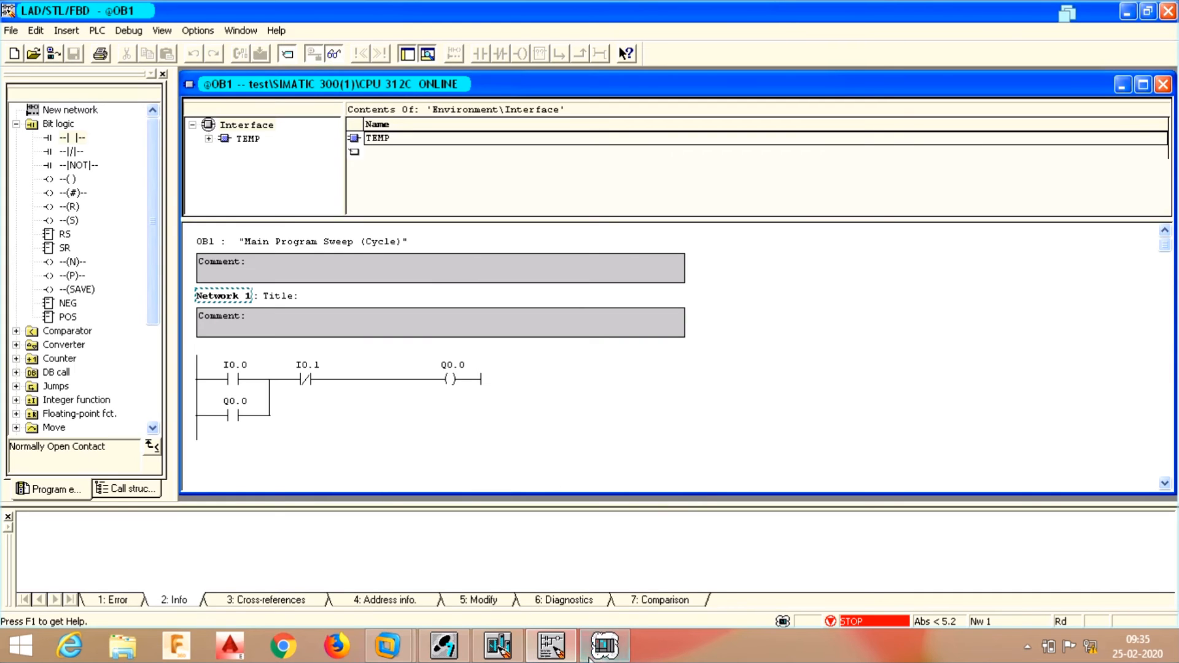
mouse_move(604, 648)
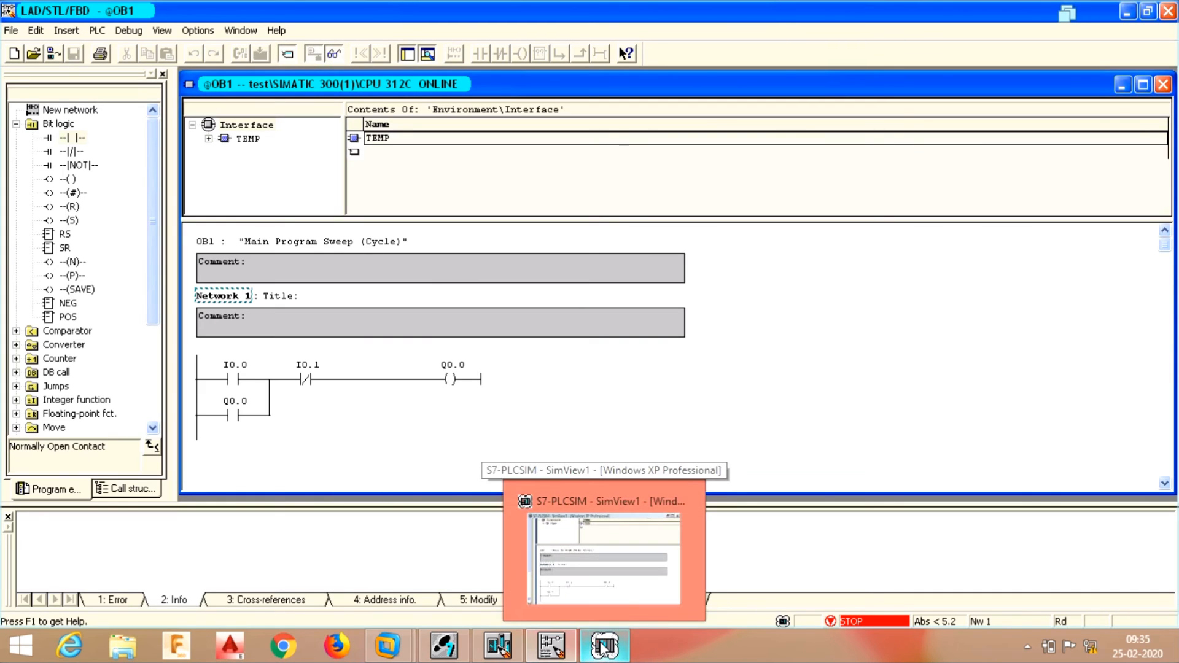
mouse_move(505, 646)
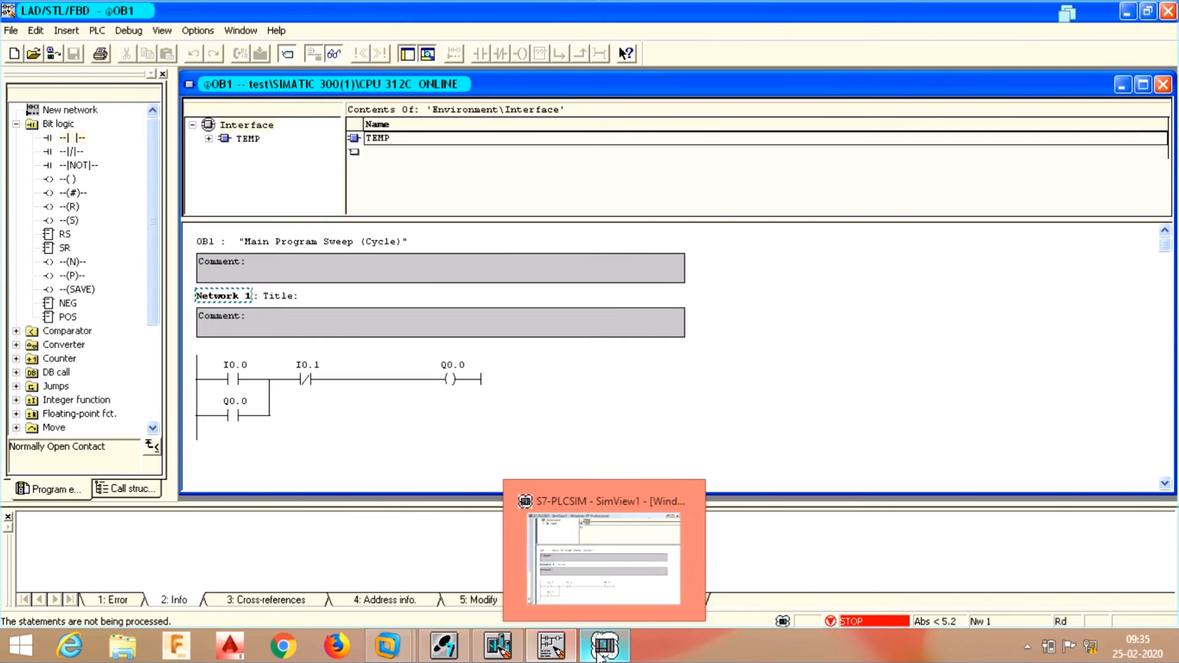
click(551, 592)
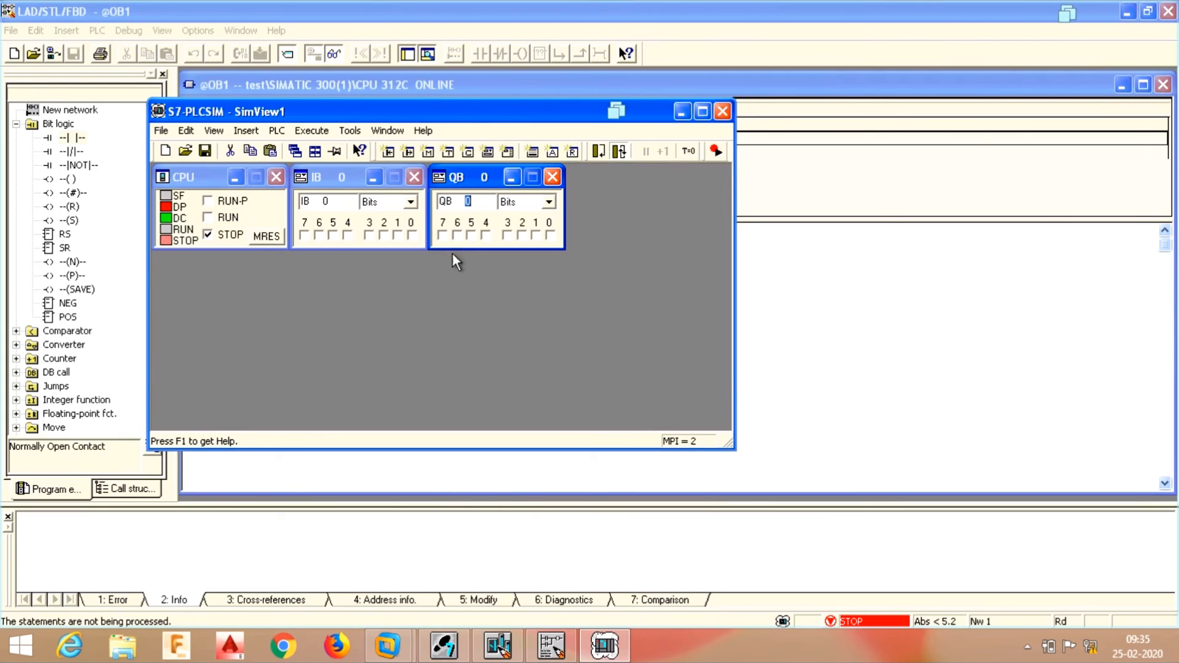
drag(462, 118, 503, 244)
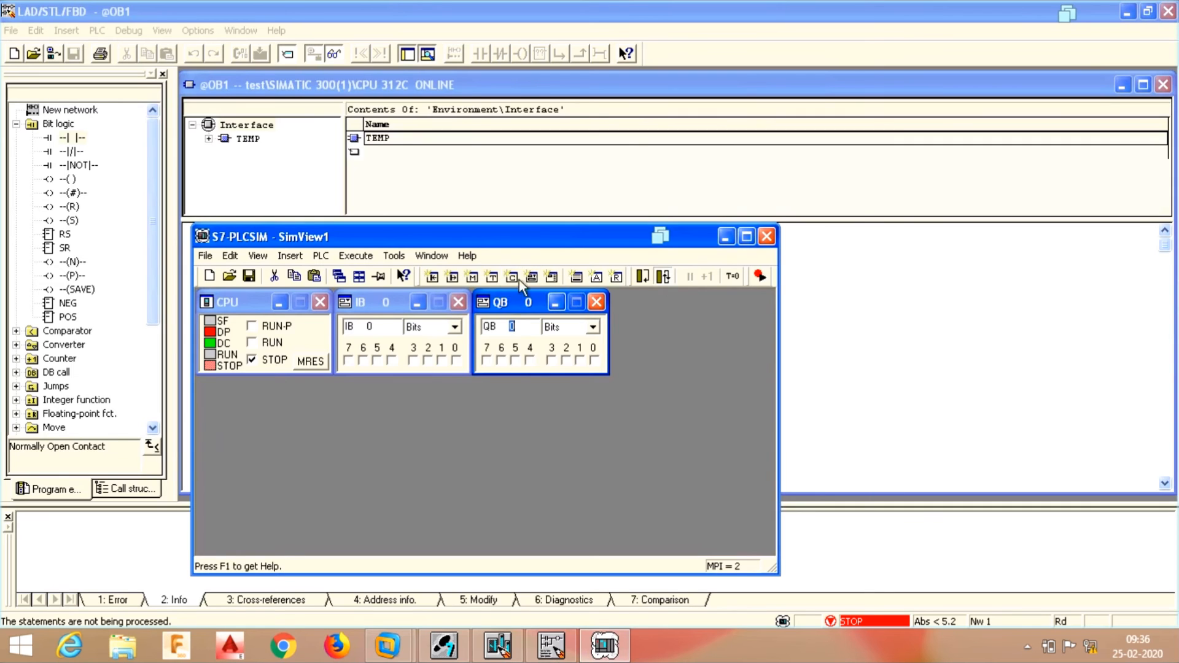
drag(525, 238, 537, 422)
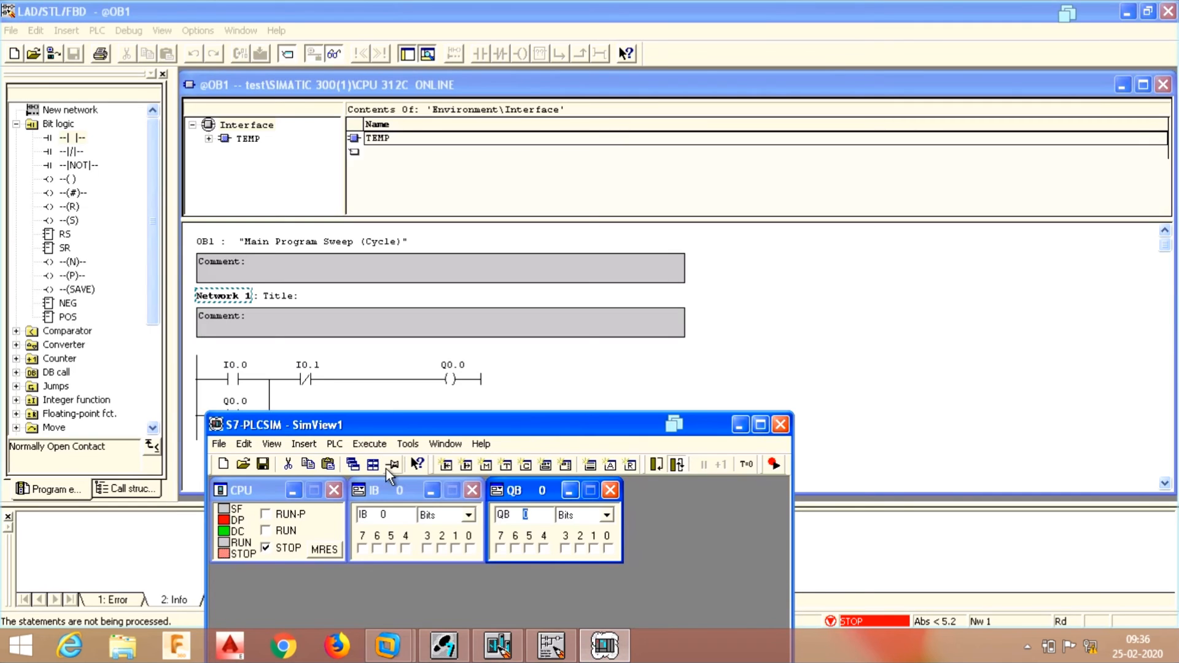
- Run the simulated CPU, pulse I0.0 to latch Q0.0, then switch on I0.1 to drop it
click(266, 530)
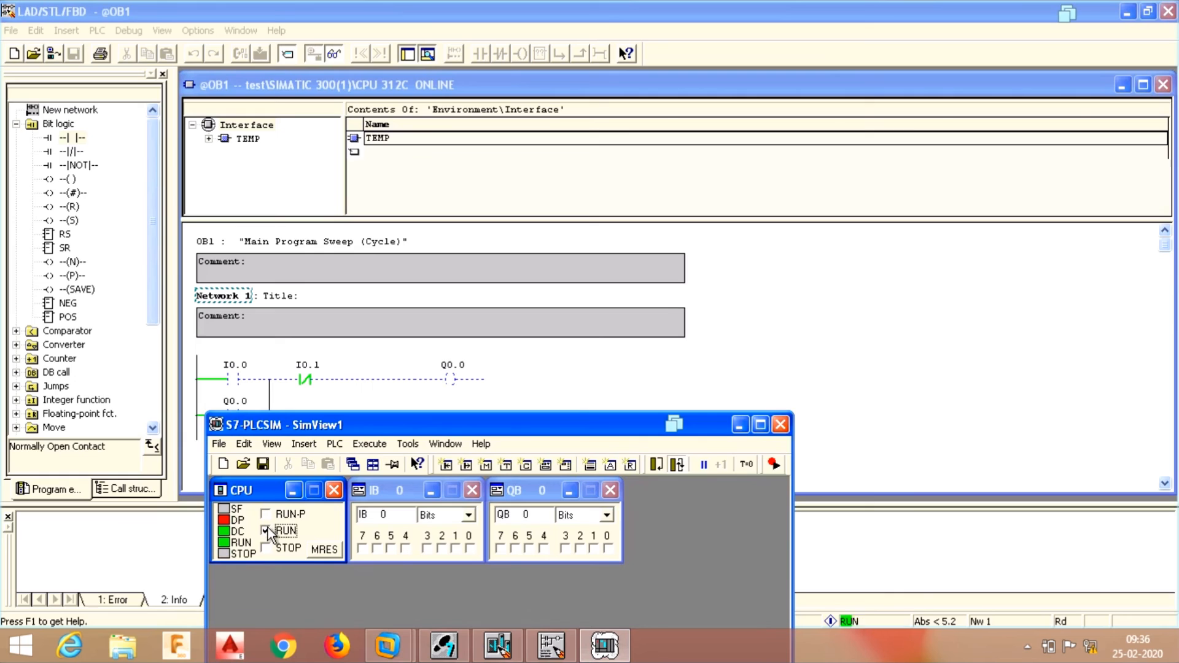
drag(372, 428, 383, 451)
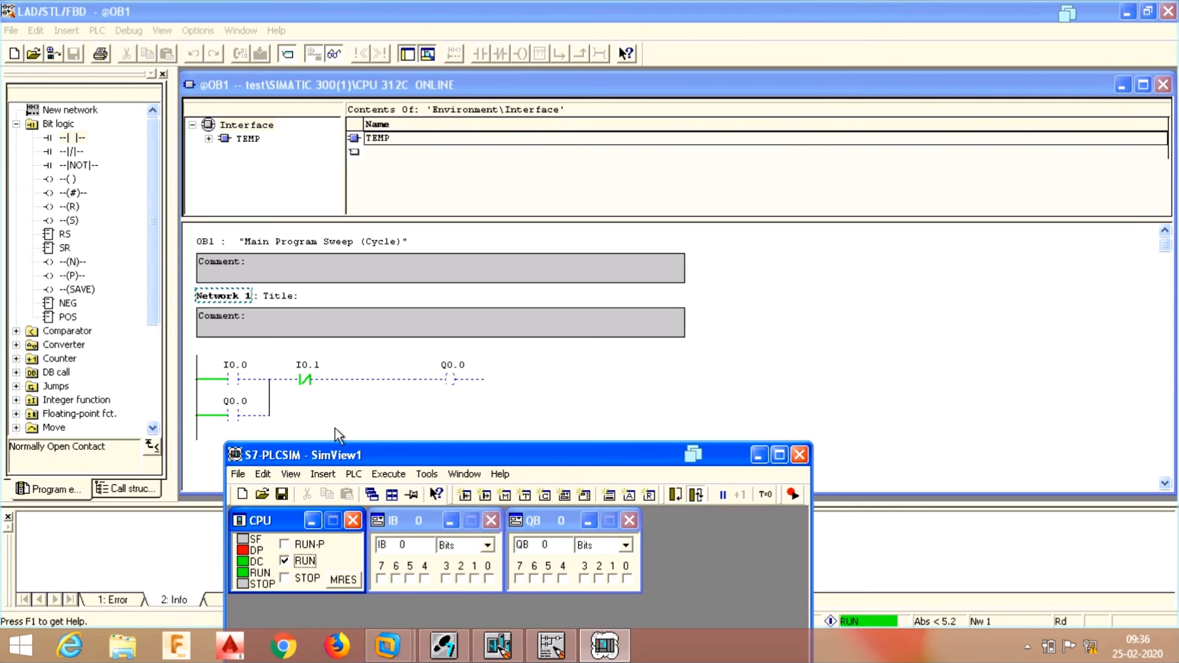
click(489, 578)
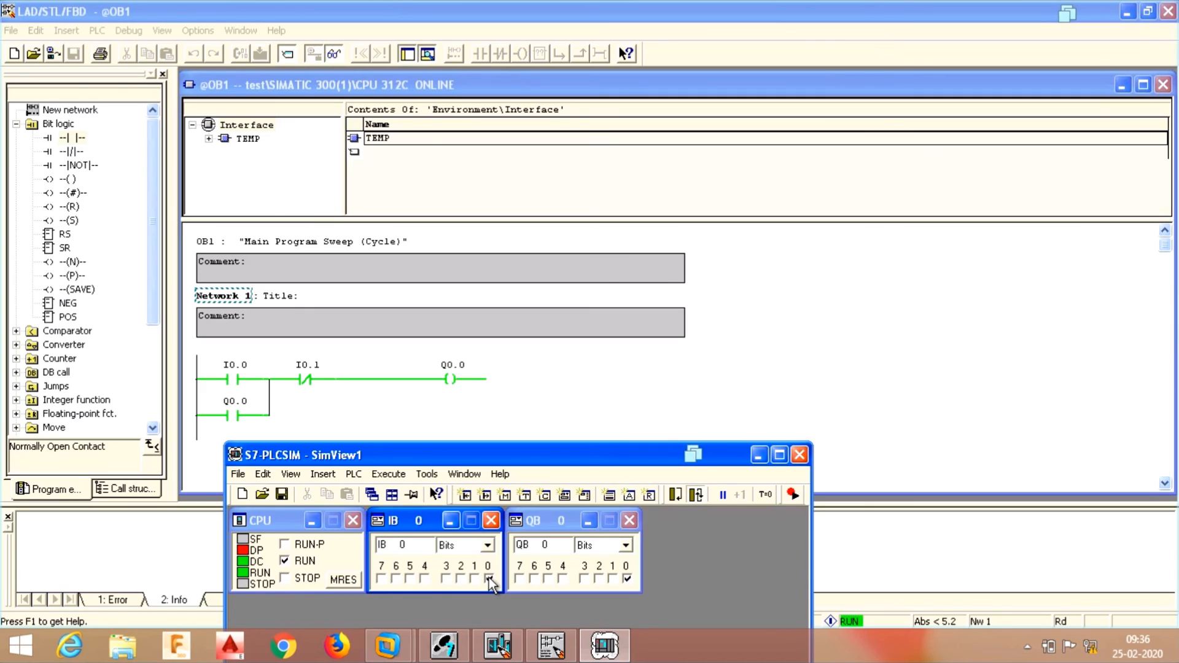
click(489, 578)
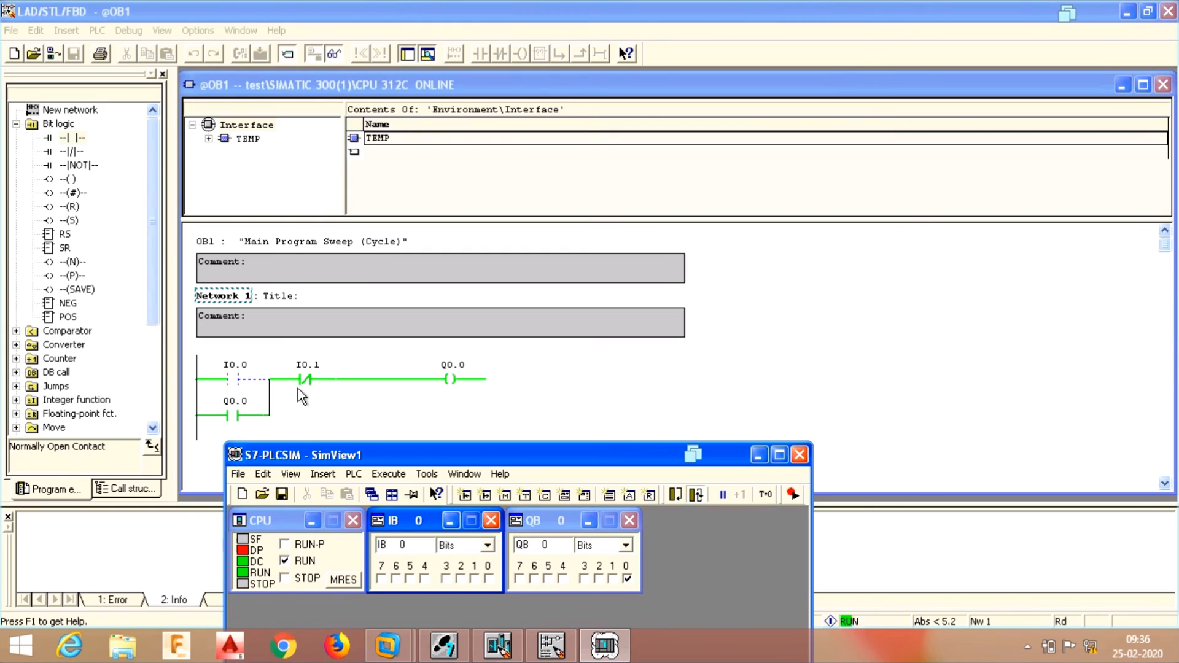
click(474, 578)
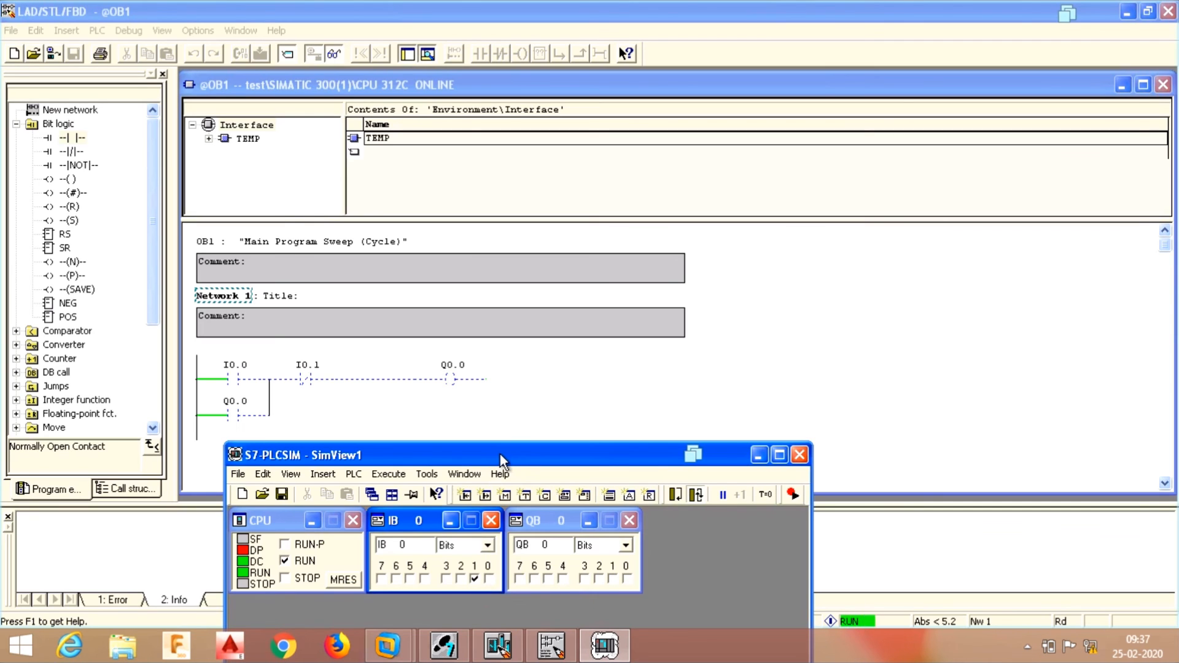
drag(500, 455, 643, 293)
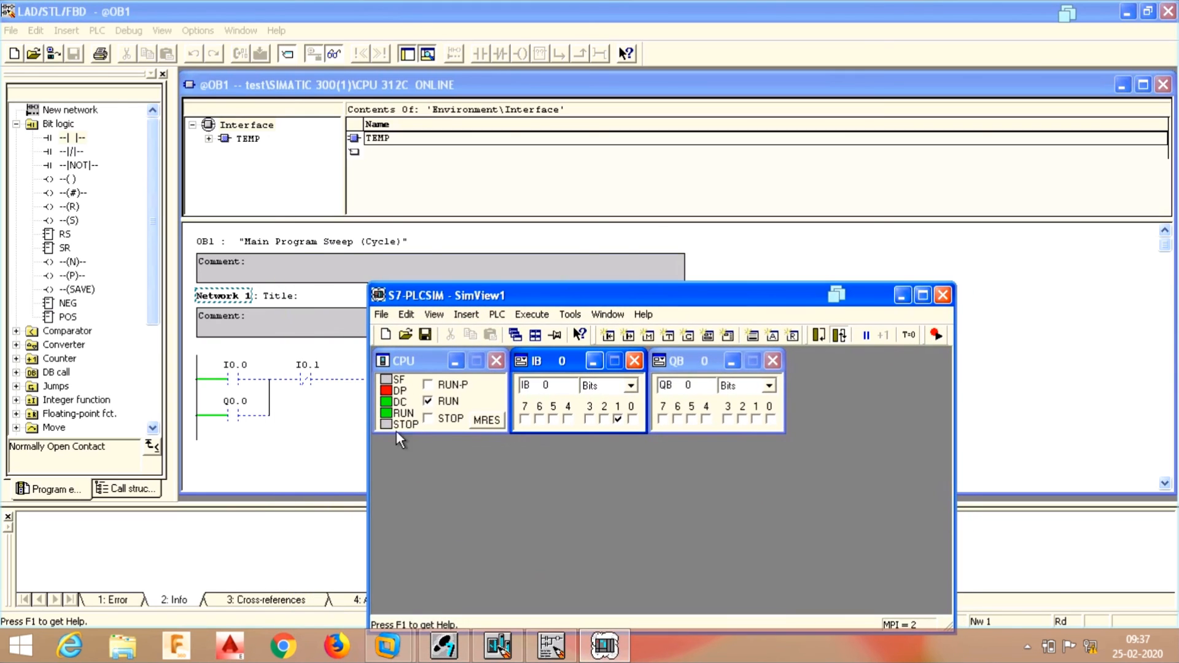
- Stop the simulated CPU, decline both PLCSIM close prompts, minimize it, and turn off OB1 monitoring
click(429, 419)
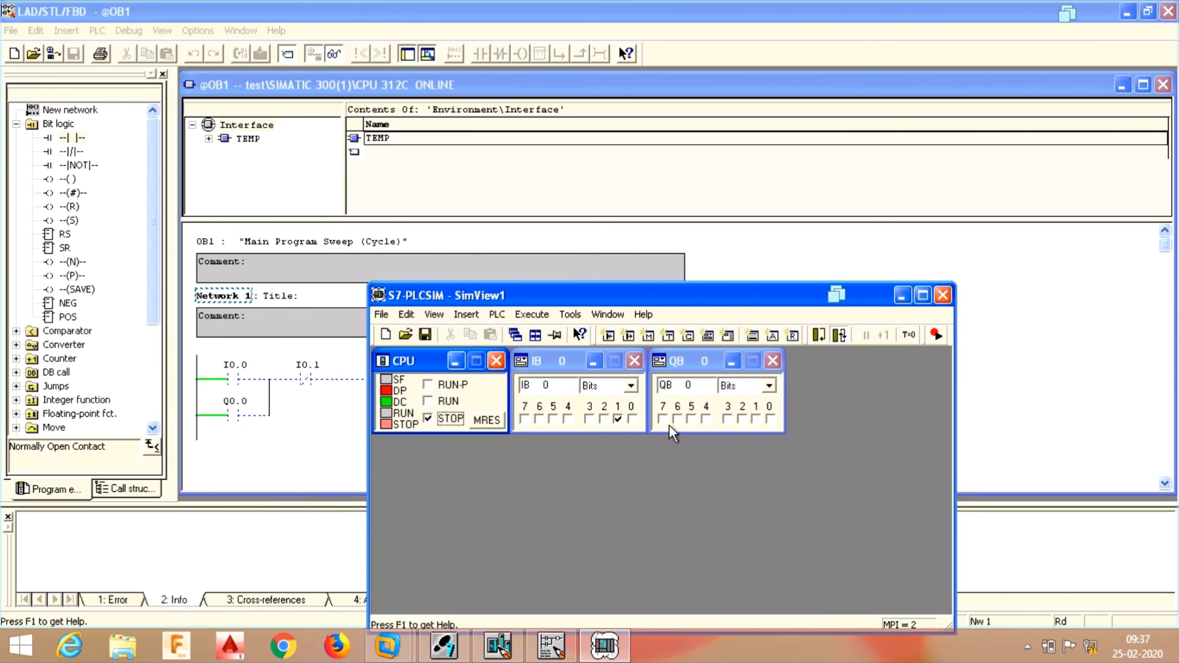
click(943, 296)
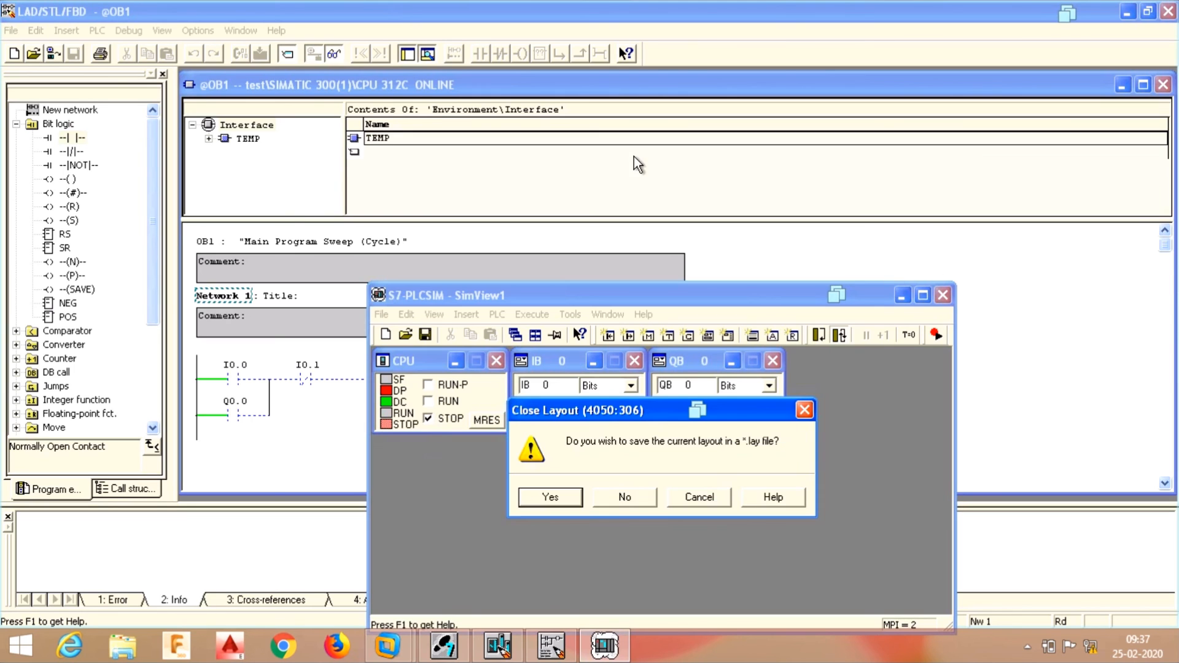
click(622, 498)
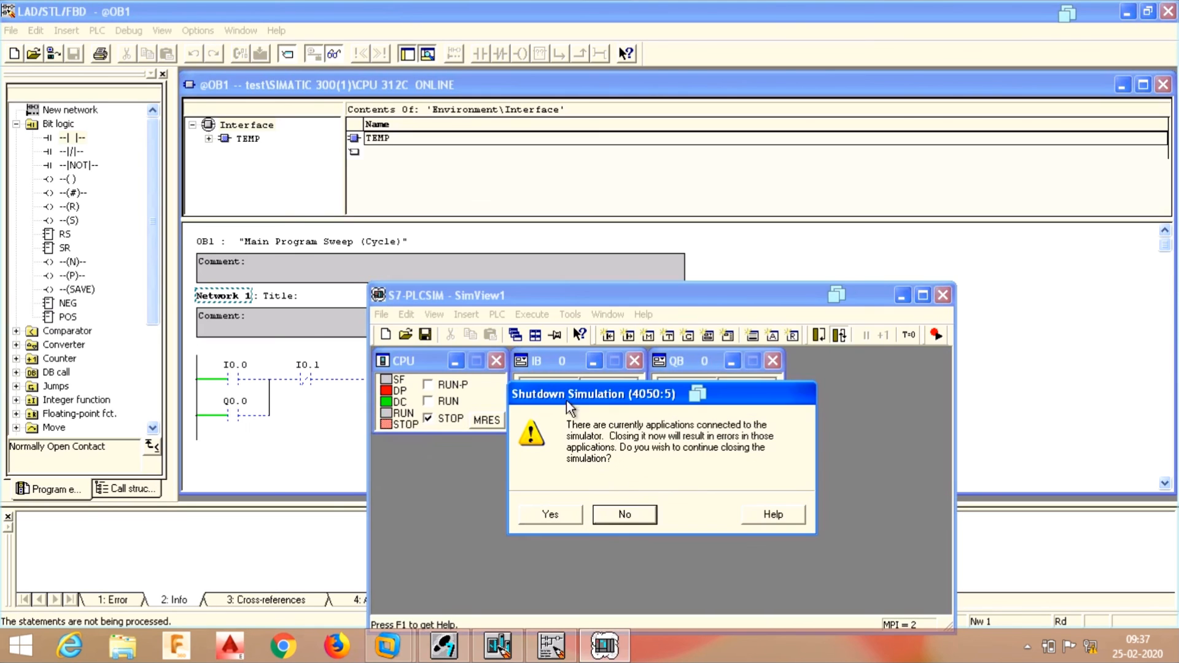
click(620, 515)
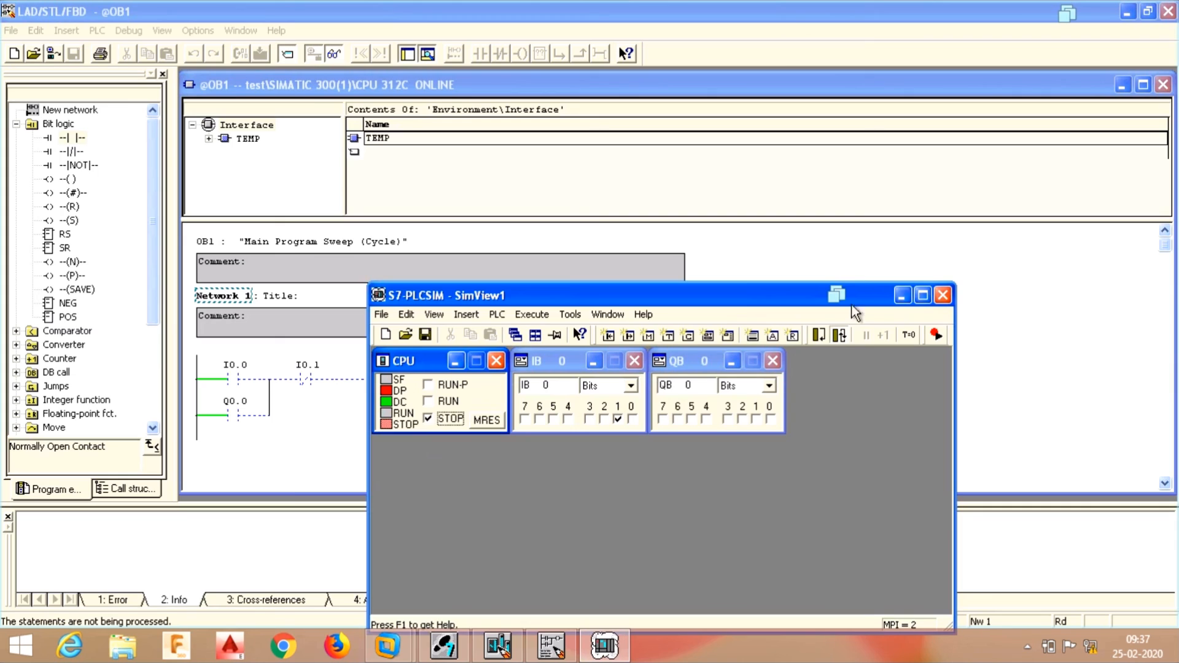
click(901, 296)
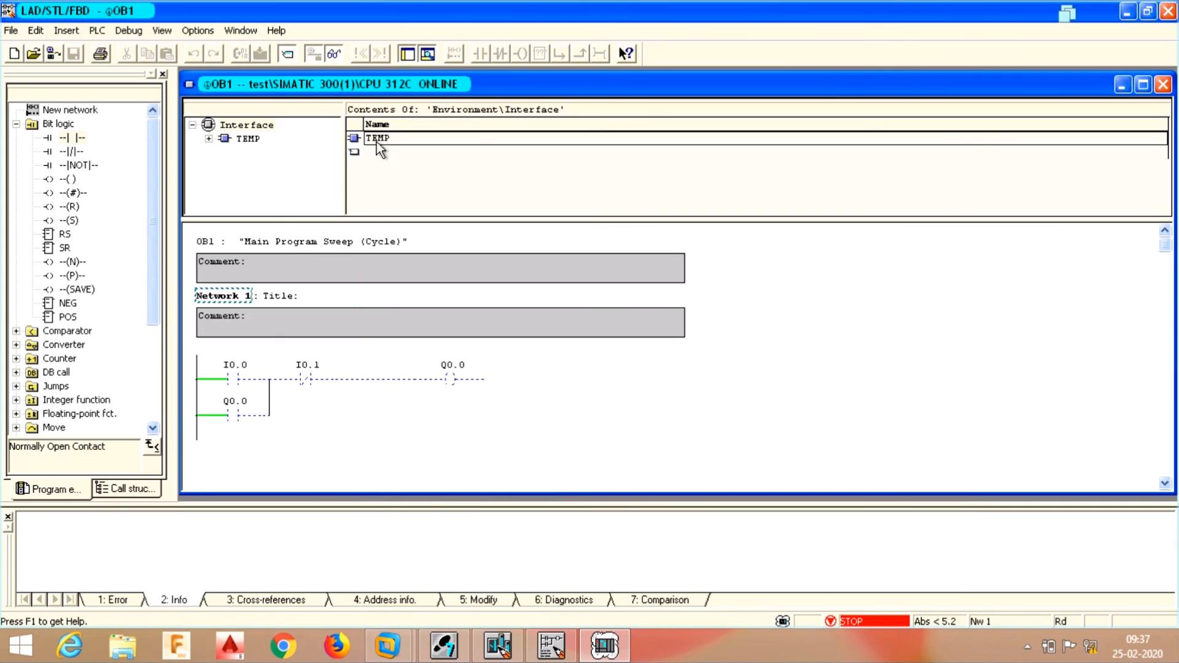
click(330, 53)
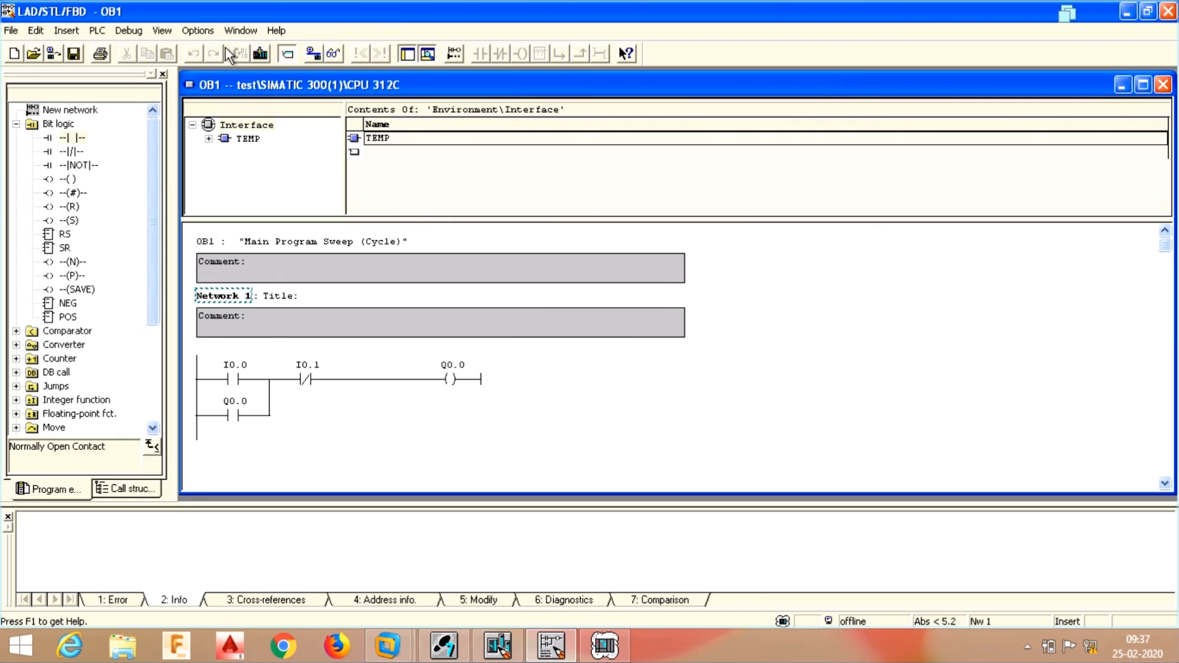
- Switch OB1's Network 1 display to STL via the View menu
click(163, 31)
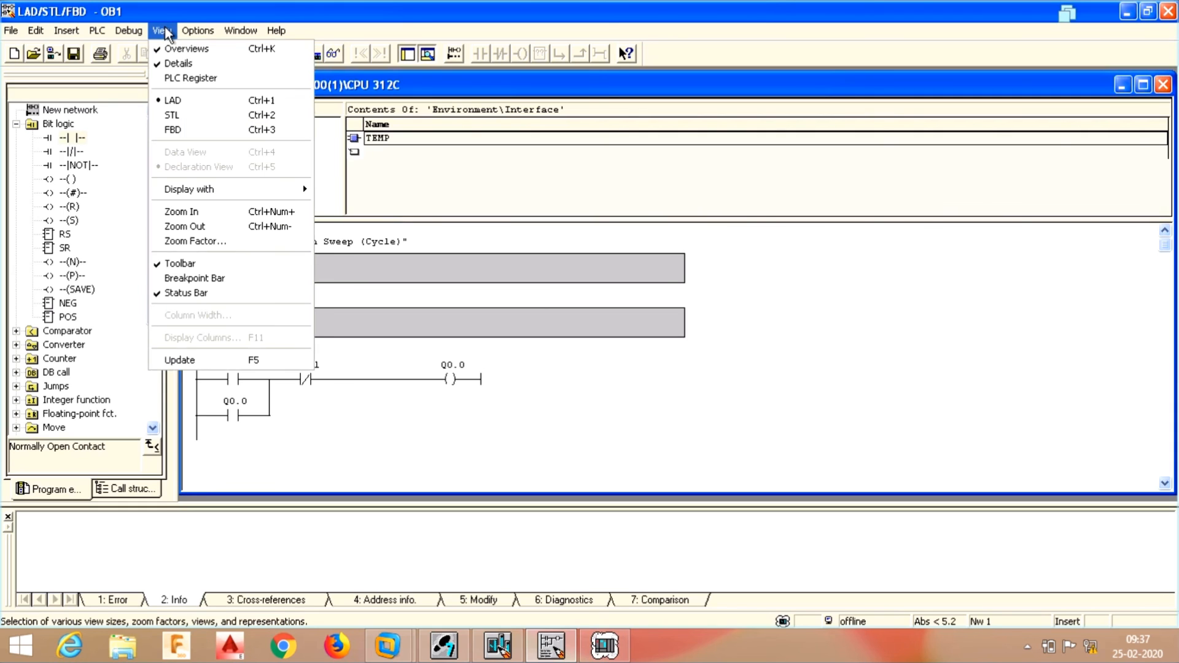
click(185, 116)
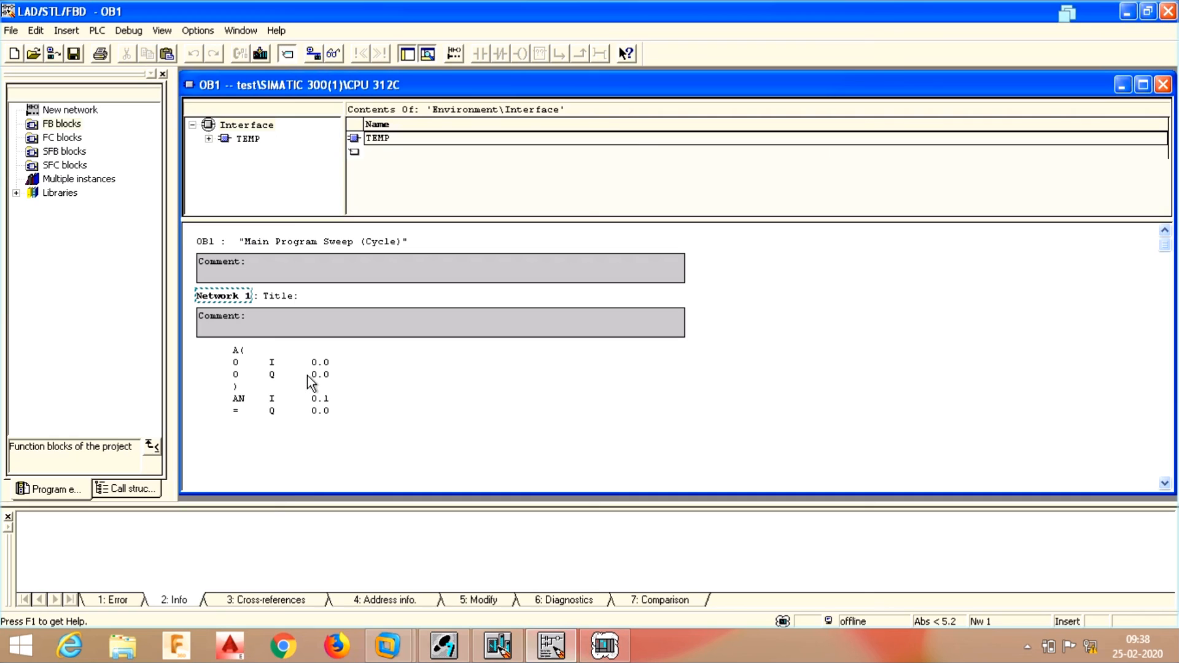
click(161, 31)
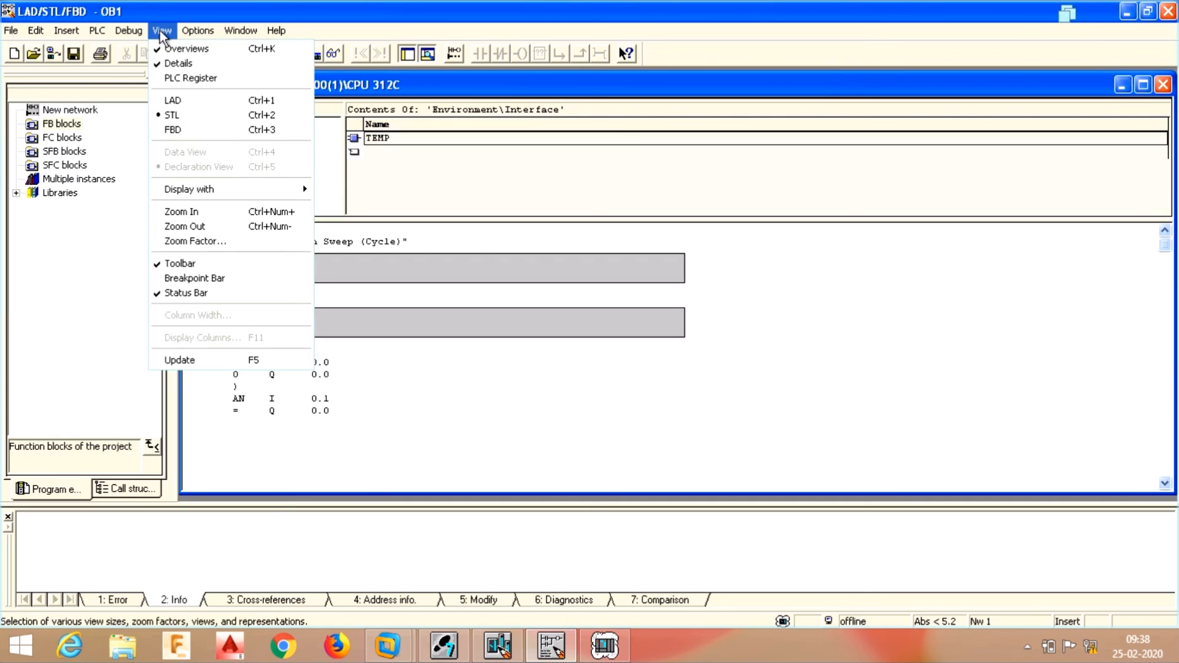
- Display OB1's Network 1 as FBD, with an OR box feeding an AND with negated I0.1
click(181, 129)
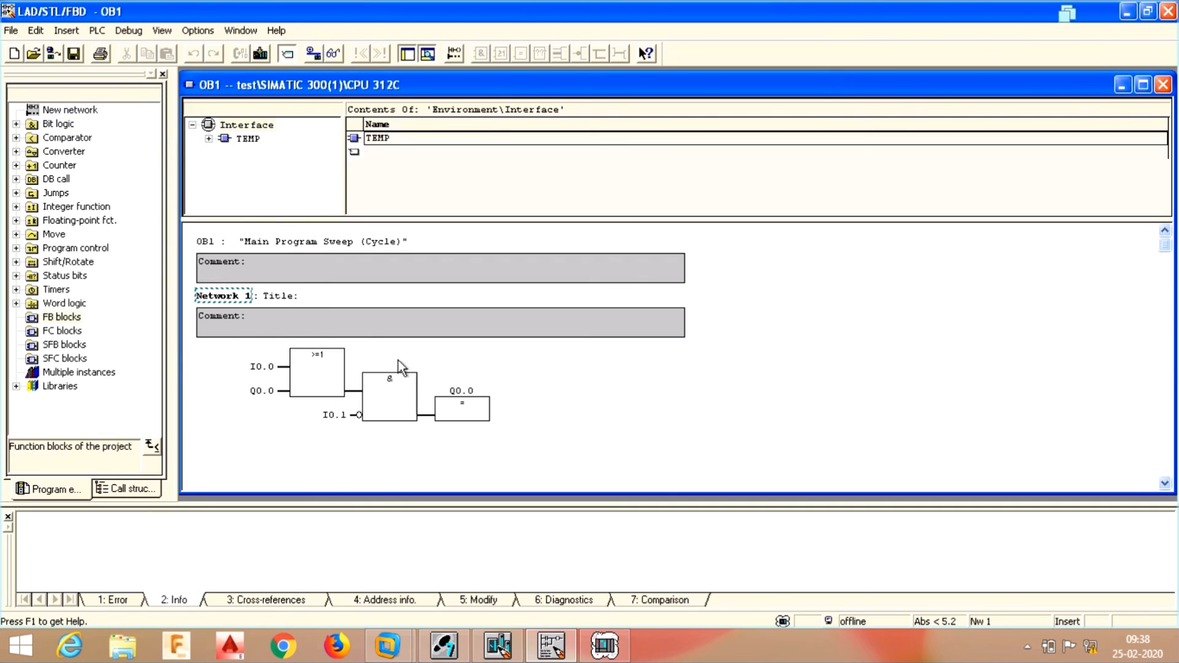